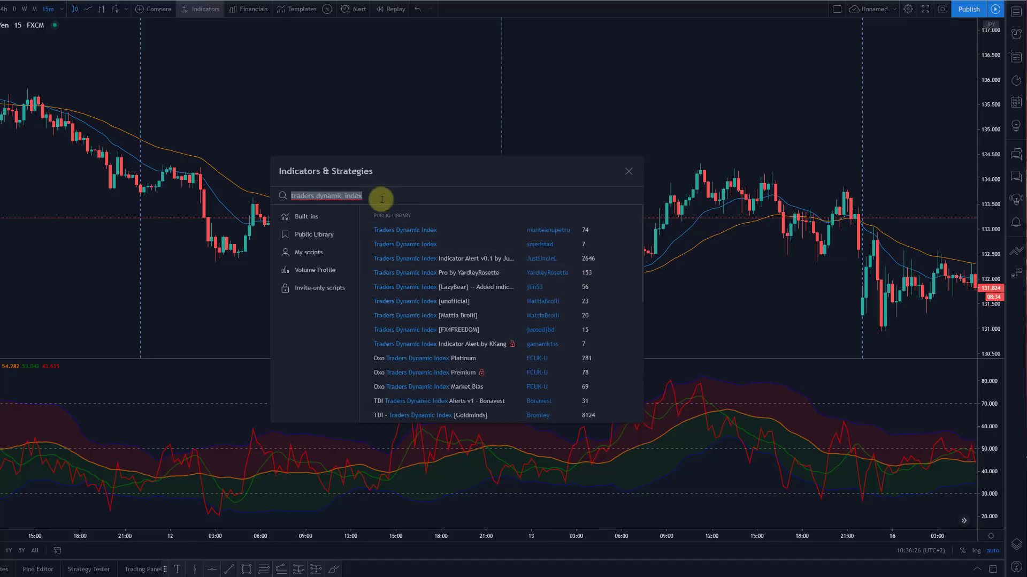
Select the 'traders dynamic index' search text and close the Indicators & Strategies dialog.
left_click_drag(323, 196, 294, 195)
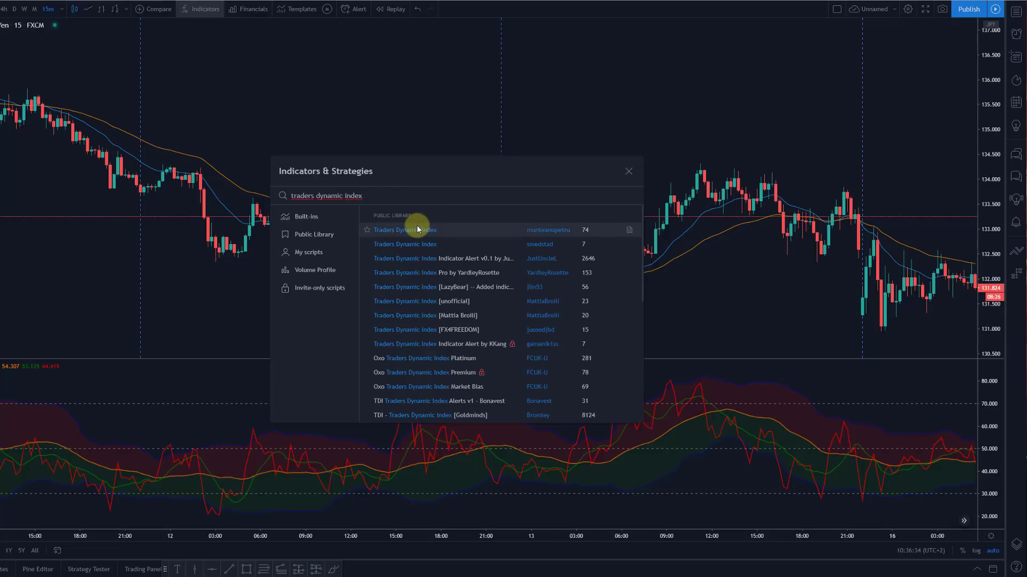
left_click(627, 171)
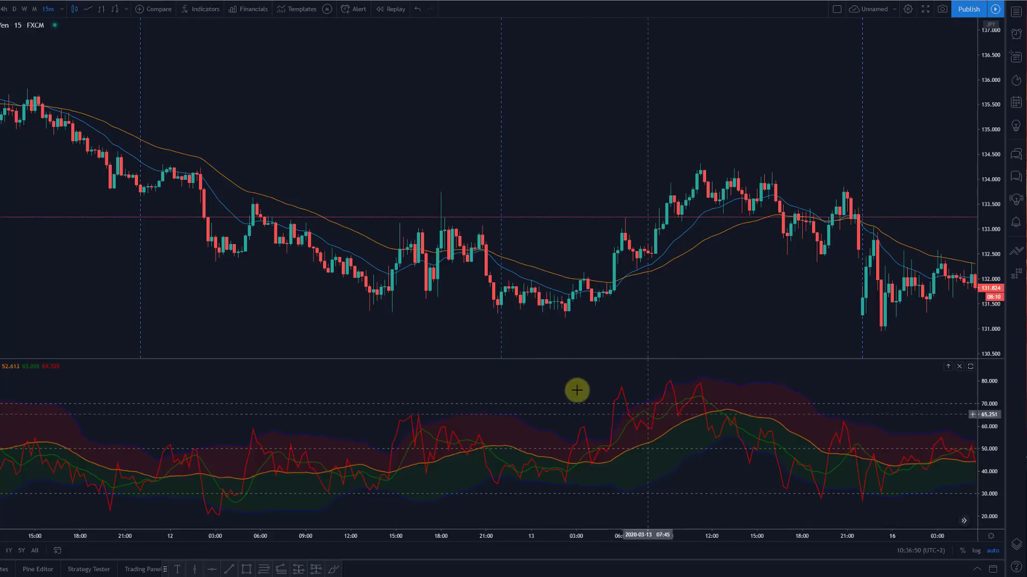
scroll(416, 413, "up", 3)
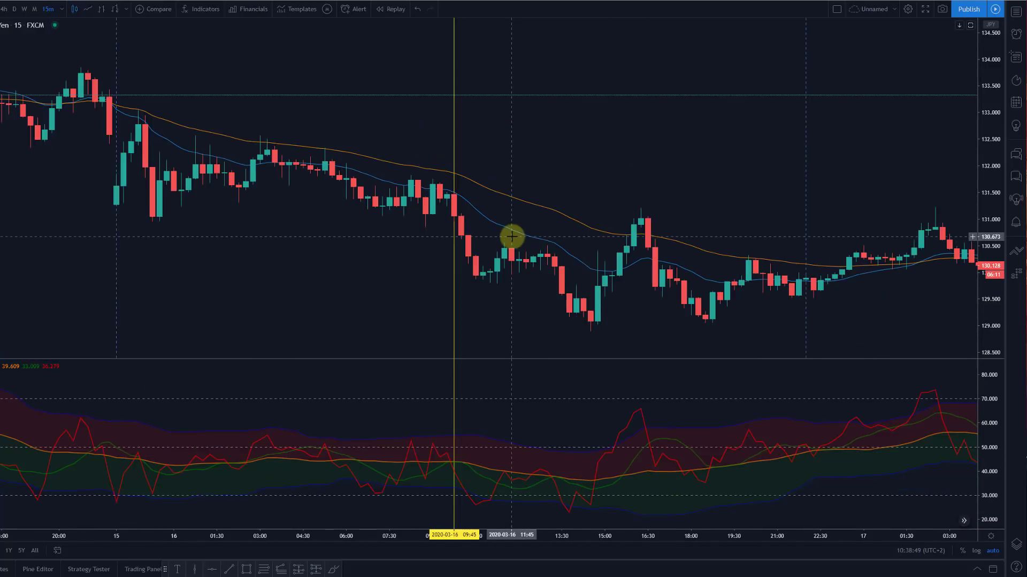
left_click(473, 234)
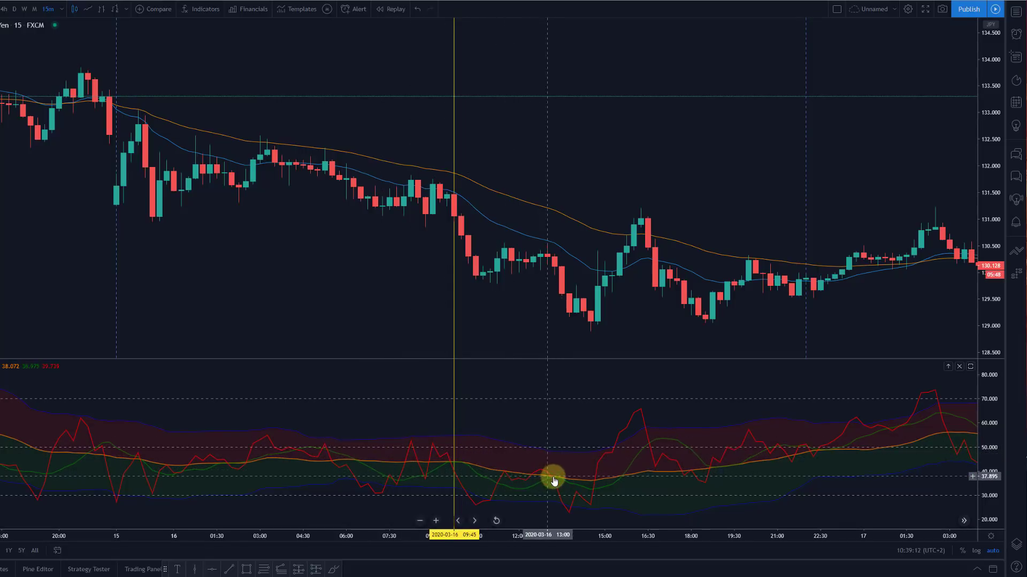
left_click(457, 223)
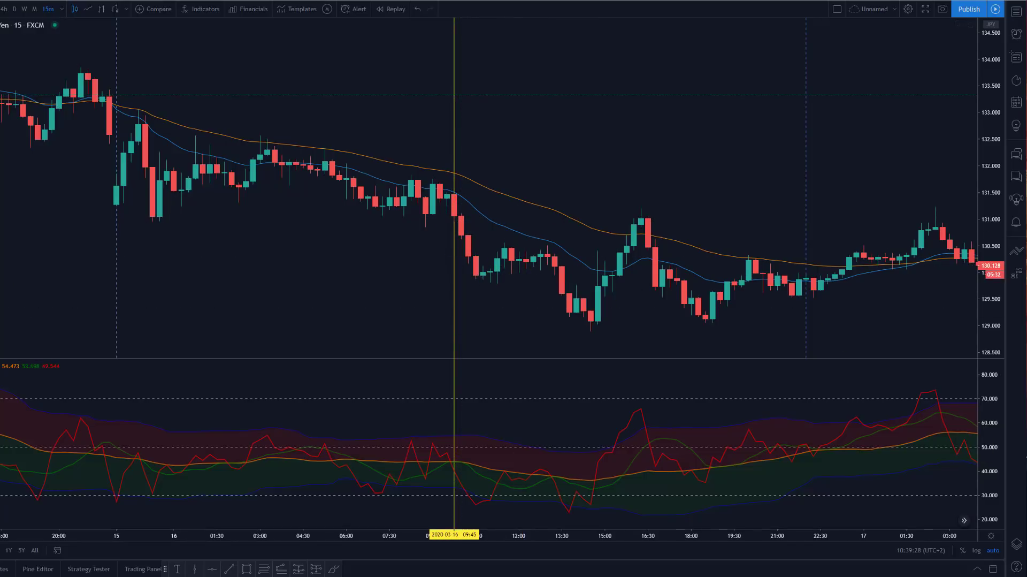
left_click(195, 570)
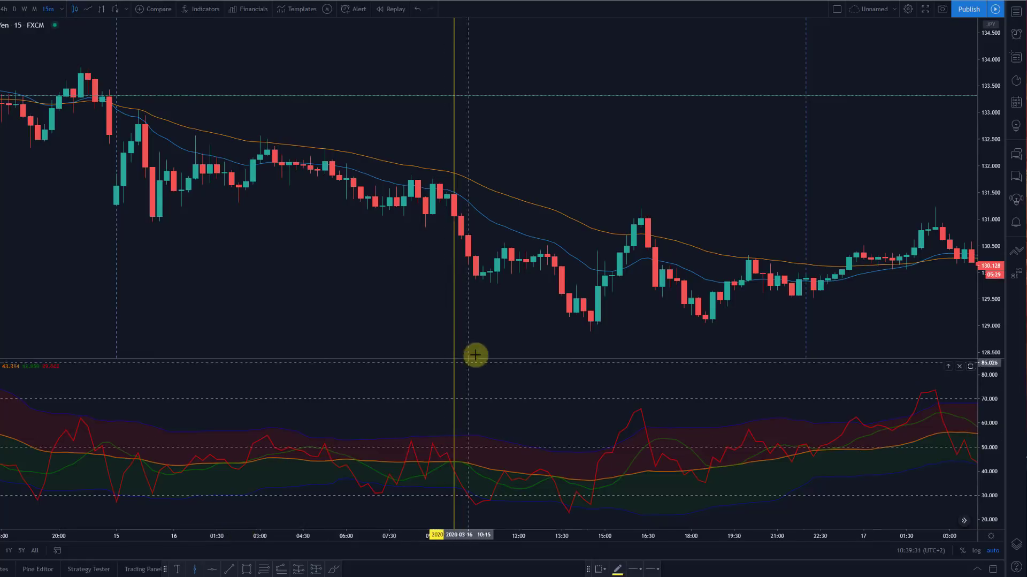
left_click(555, 338)
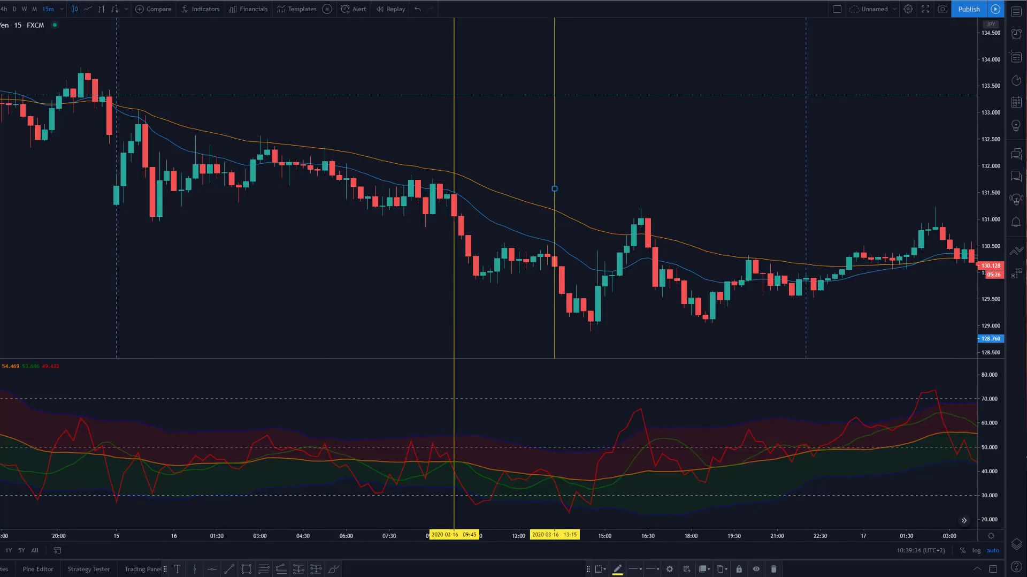
key("alt+v")
left_click(554, 444)
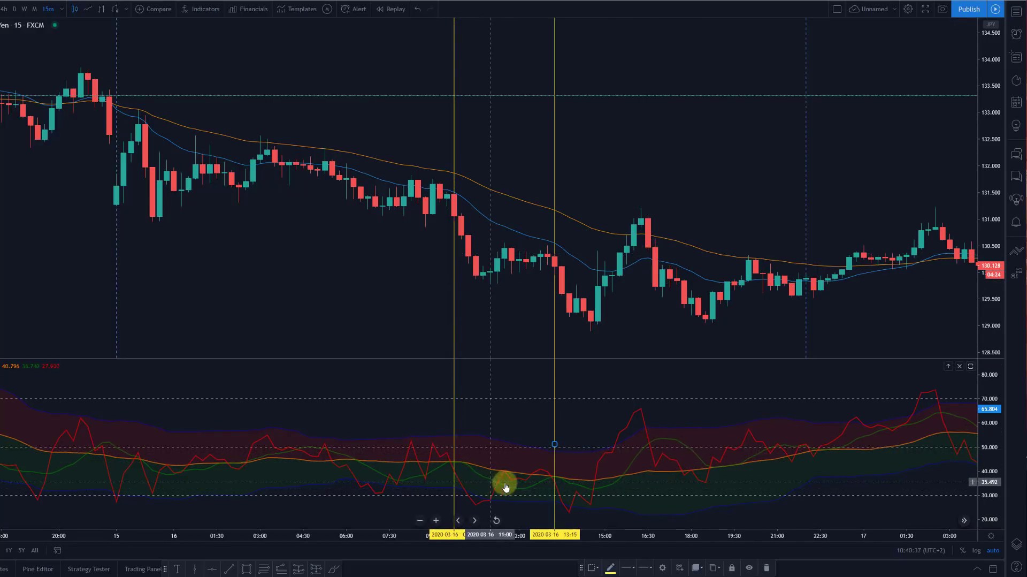
left_click(555, 485)
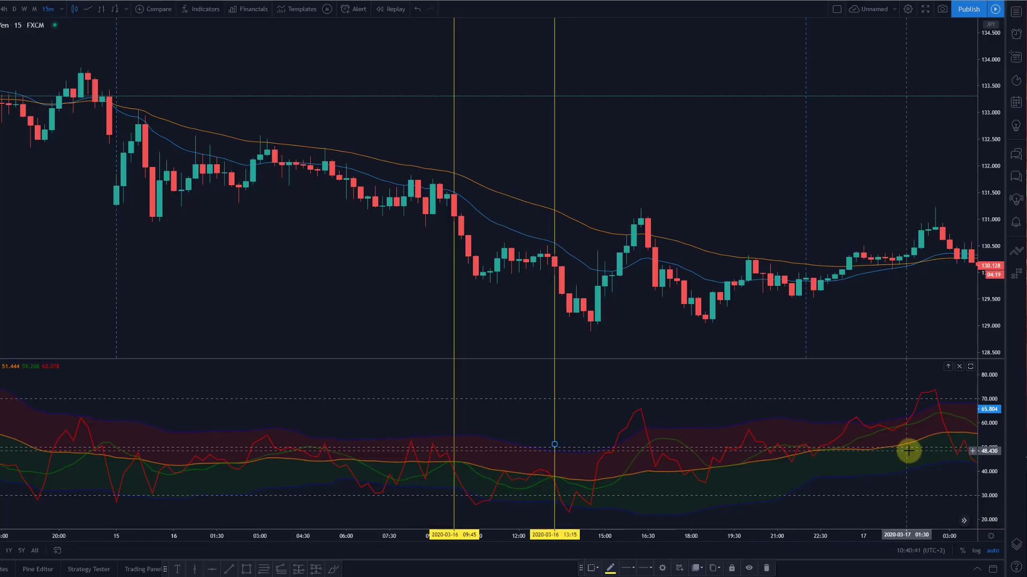
left_click_drag(873, 192, 516, 158)
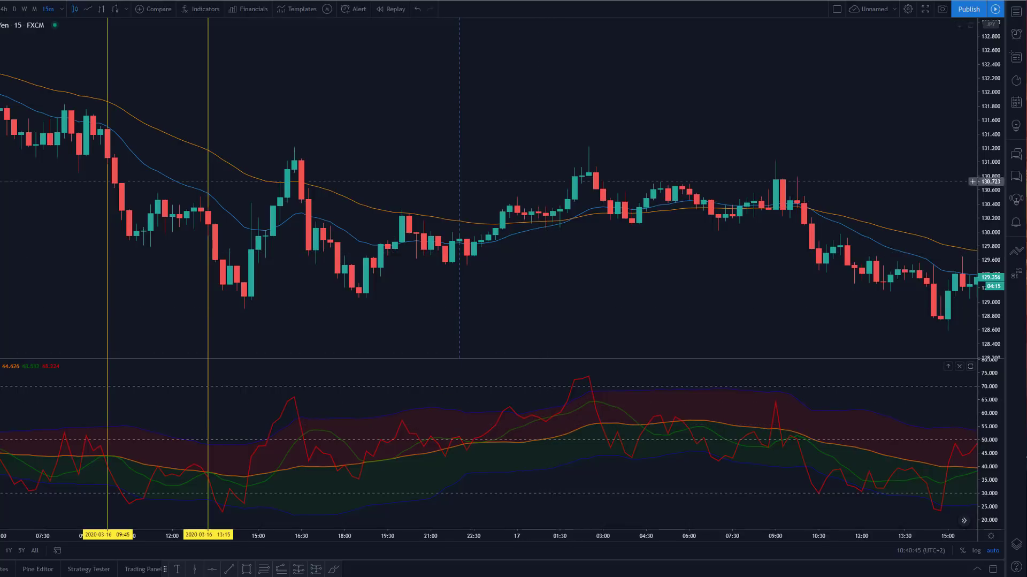
left_click(557, 167)
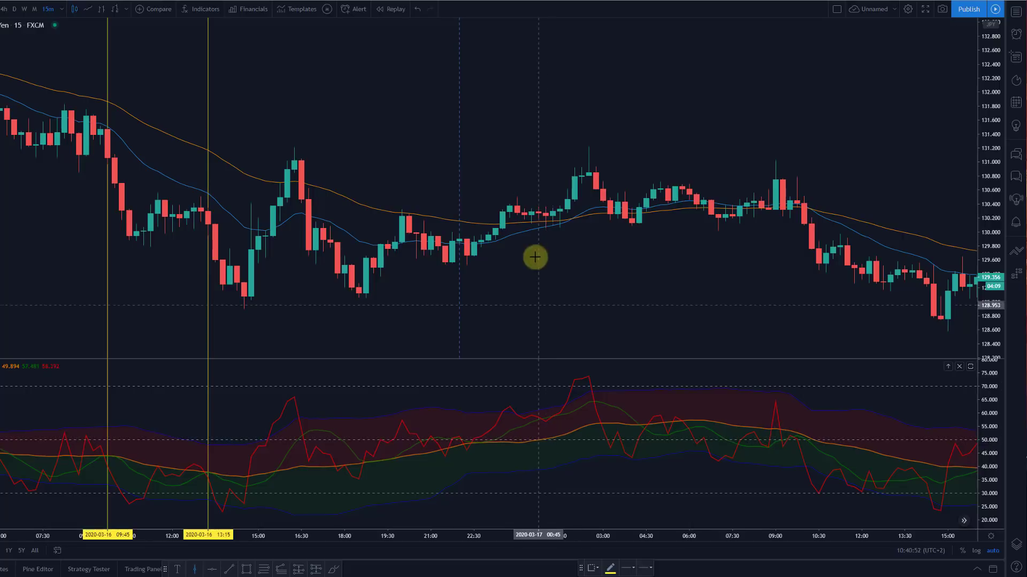
left_click(552, 184)
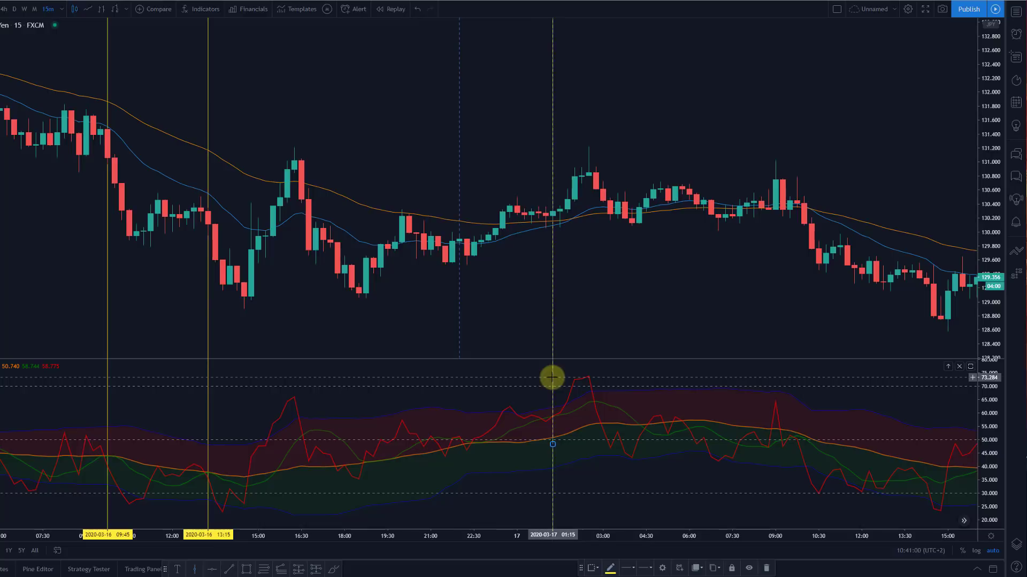
left_click(540, 290)
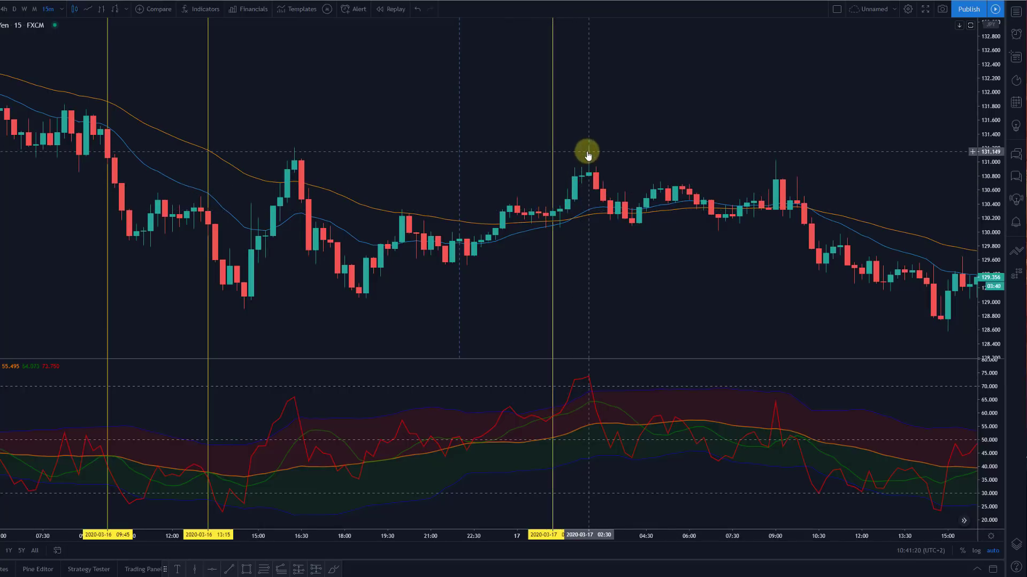
Pan to later March 17 candles and mark 11:30 with a vertical line.
left_click_drag(587, 151, 242, 149)
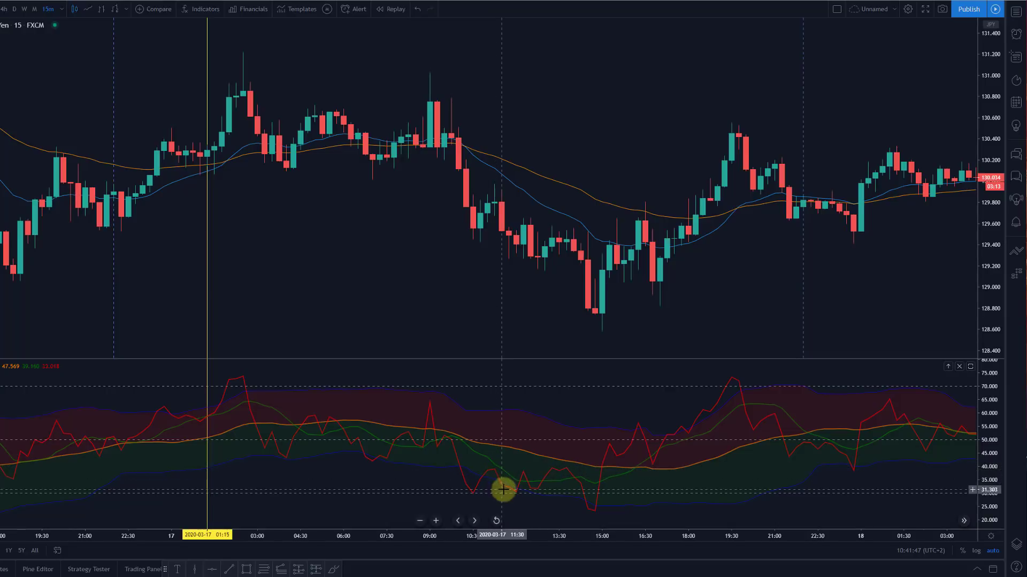
key("alt+v")
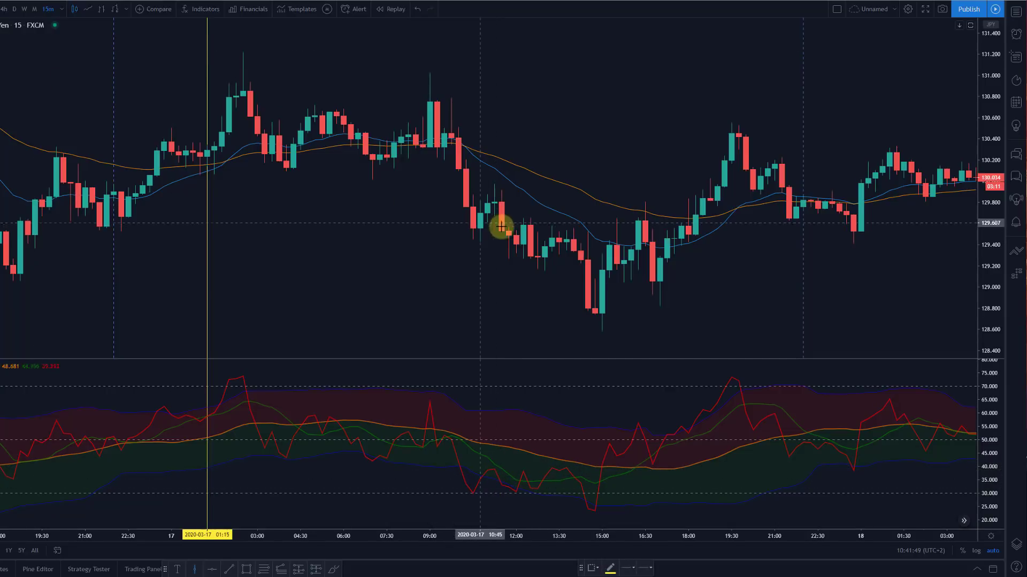
left_click(500, 130)
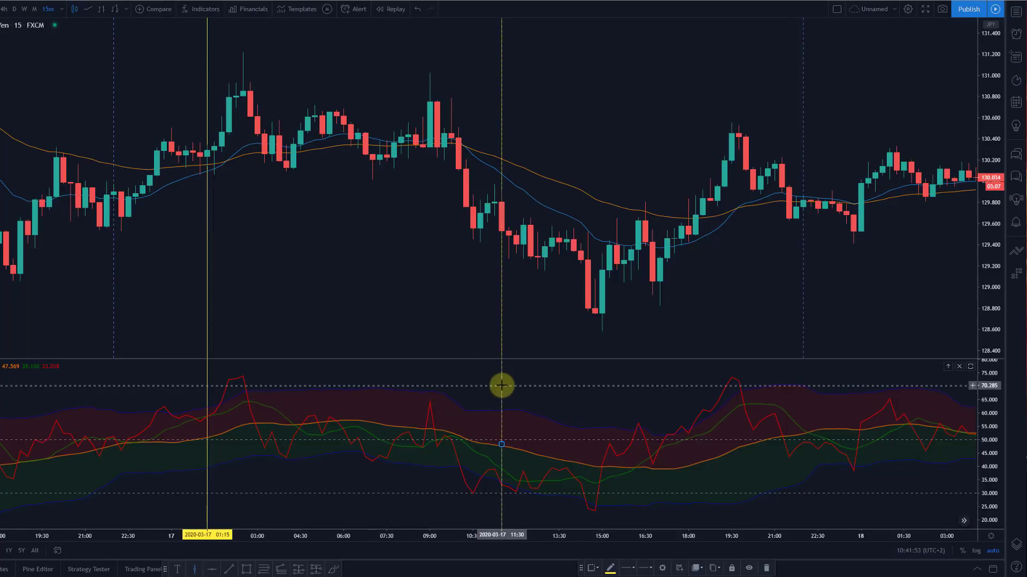
left_click(507, 236)
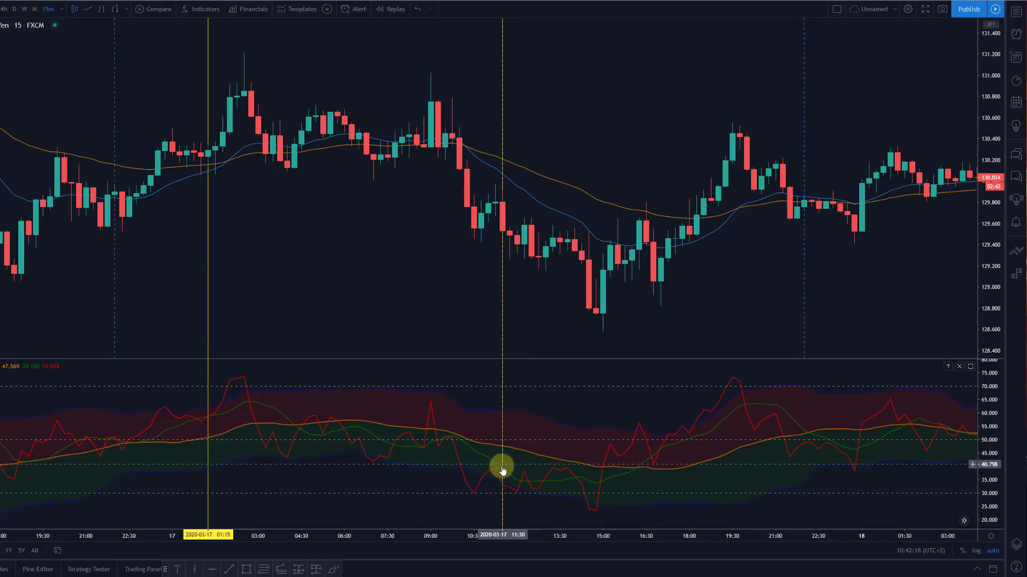
left_click(505, 233)
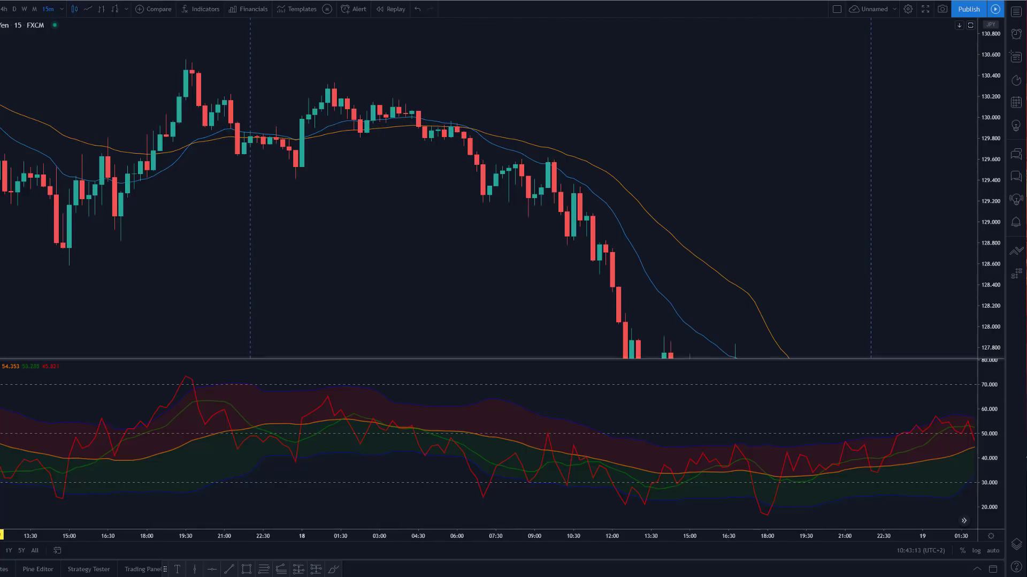
Reposition on March 18 and add vertical lines at the 09:45 and 11:45 entries.
scroll(481, 187, "right", 5)
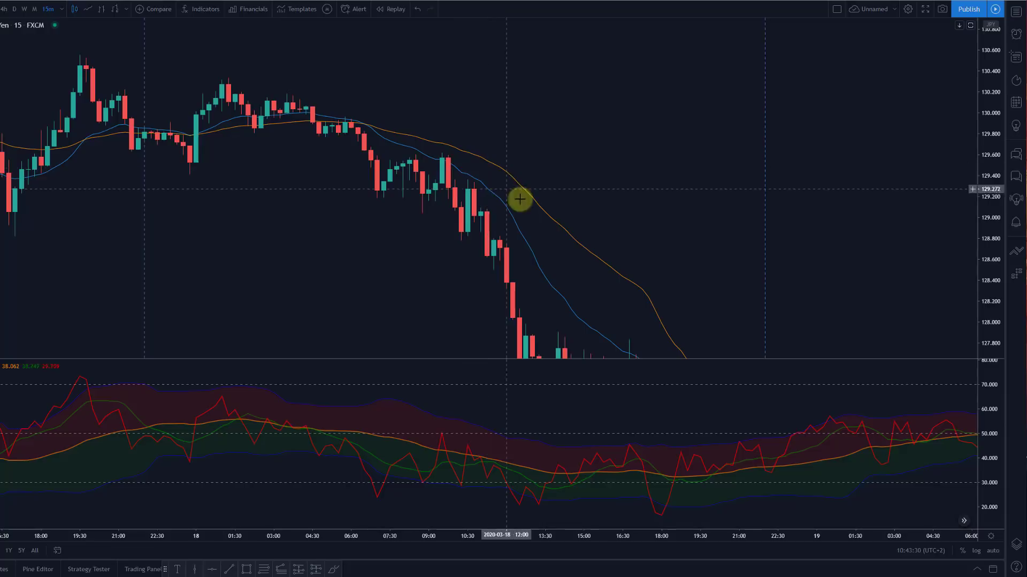
left_click_drag(290, 263, 400, 295)
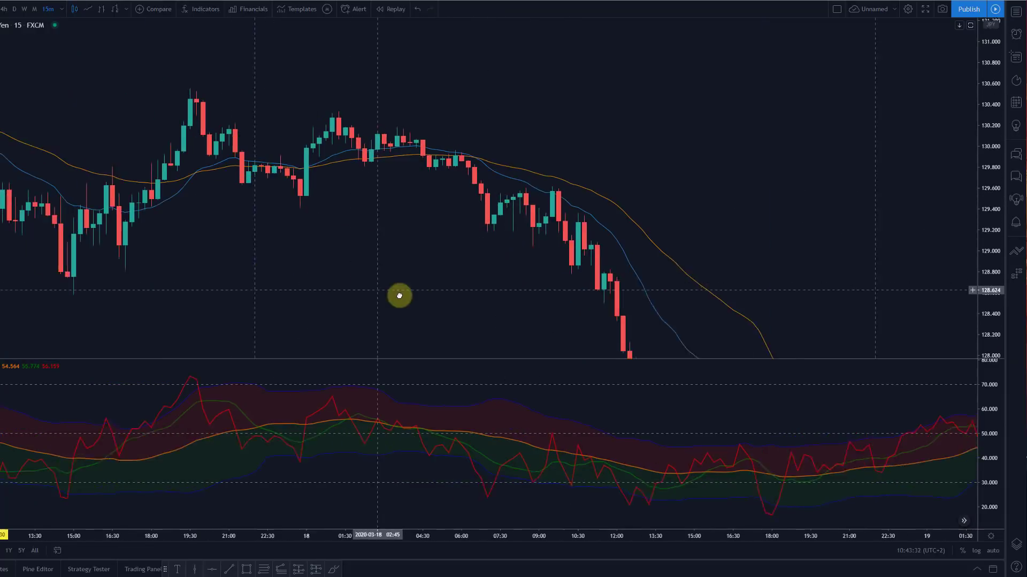
left_click_drag(528, 178, 458, 64)
left_click_drag(647, 252, 655, 279)
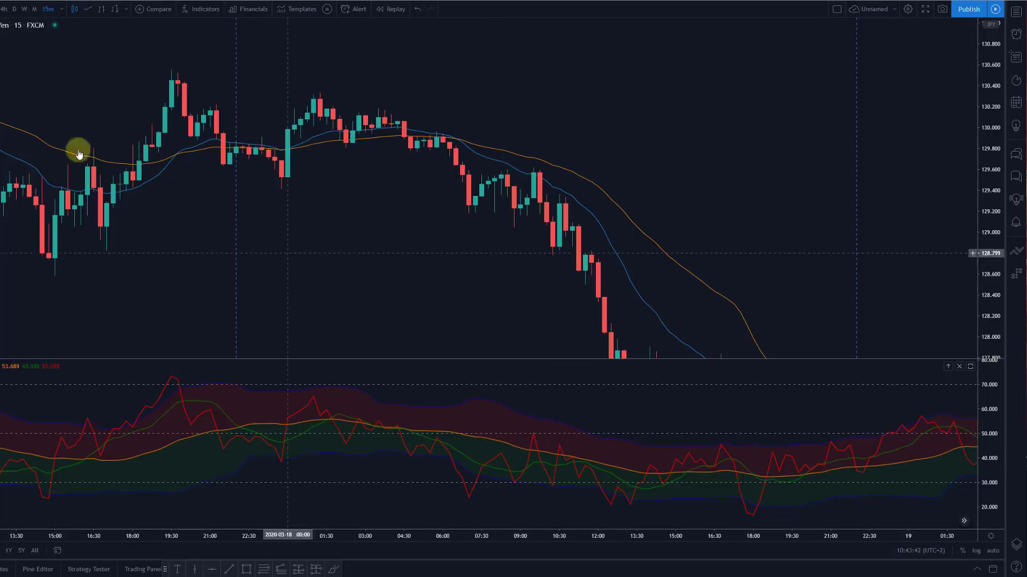
left_click(513, 252)
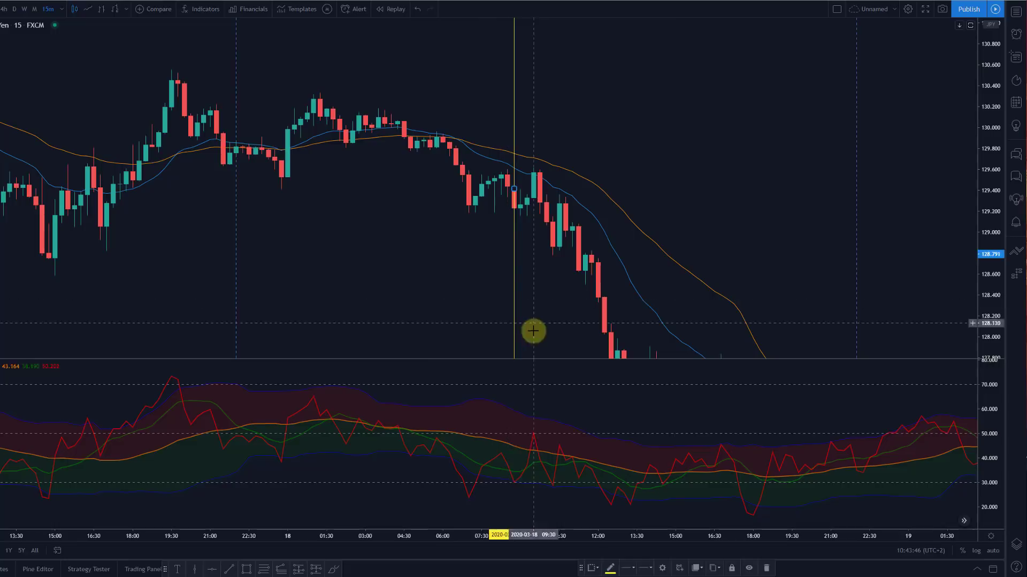
left_click(554, 185)
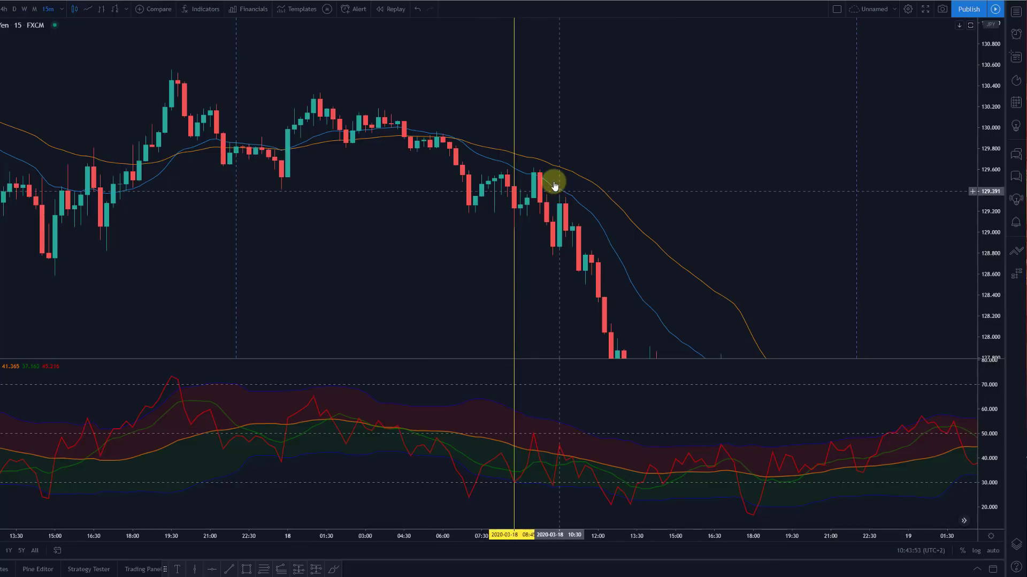
left_click(539, 126)
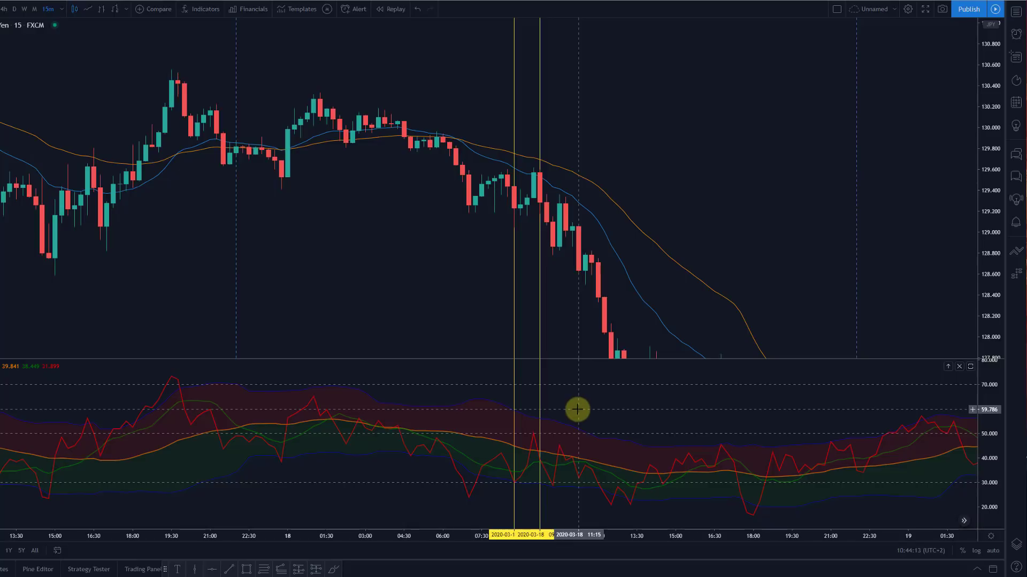
left_click(577, 409)
left_click_drag(578, 409, 551, 227)
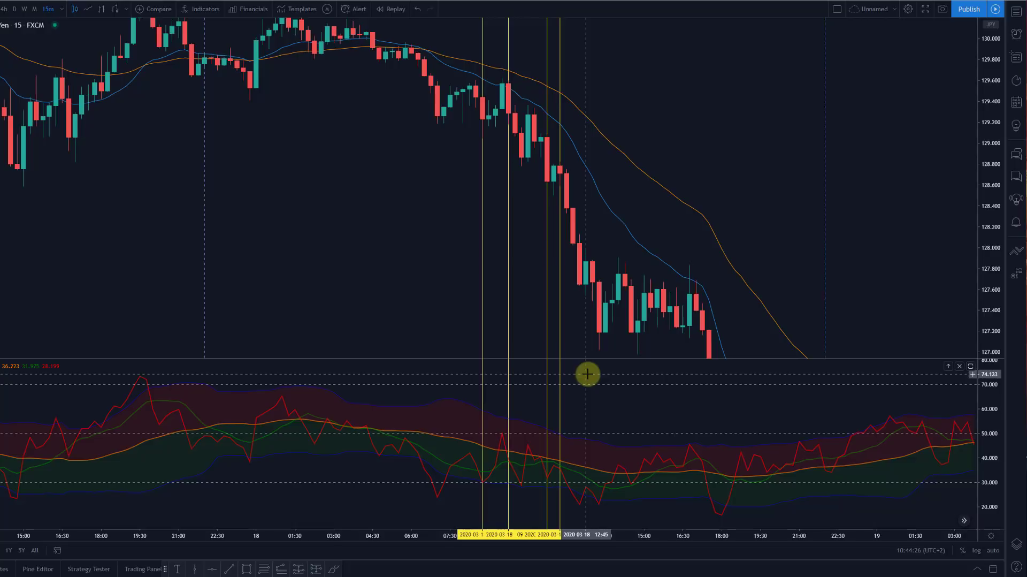
left_click(591, 291)
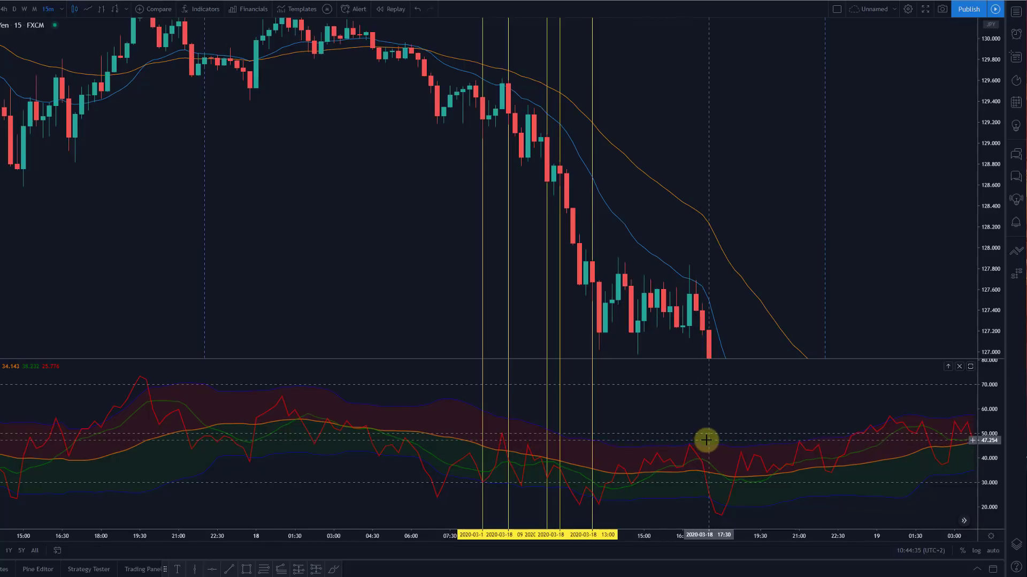
left_click_drag(744, 267, 715, 105)
right_click(699, 103)
left_click(675, 111)
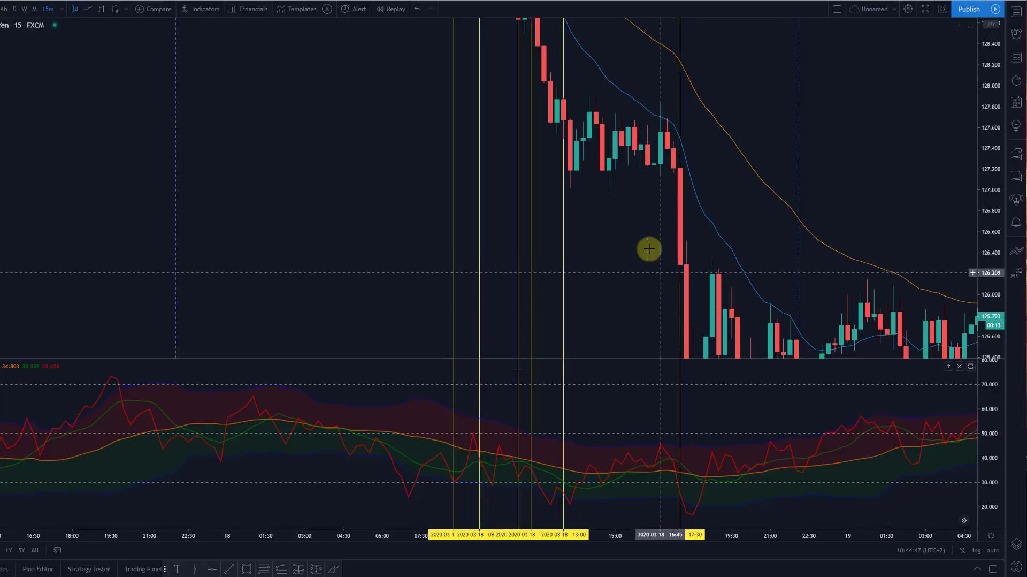
Bring the late March 18 candles into view and remove the 124.511 horizontal line.
left_click_drag(649, 248, 638, 305)
left_click(970, 25)
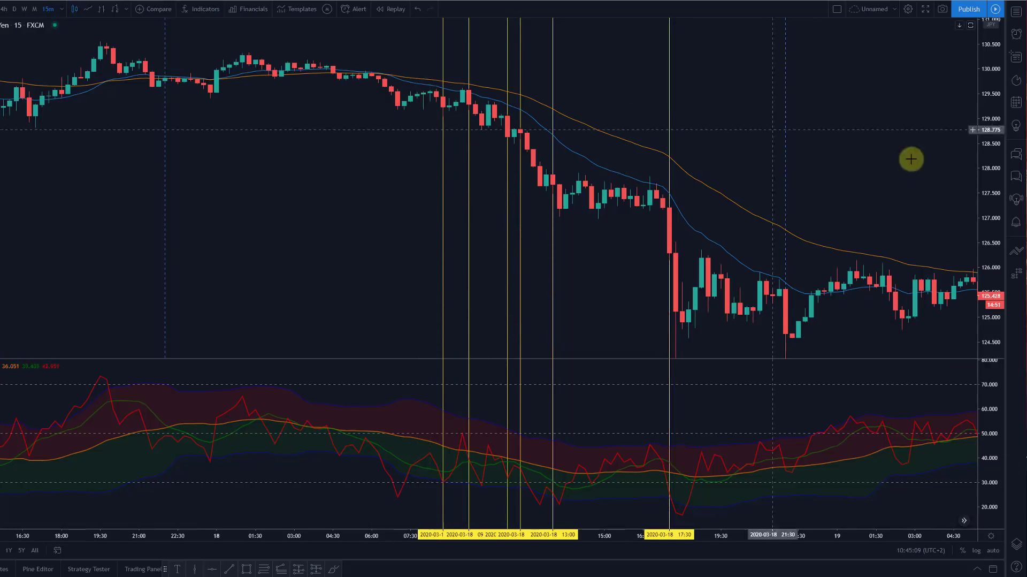
left_click_drag(986, 237, 962, 175)
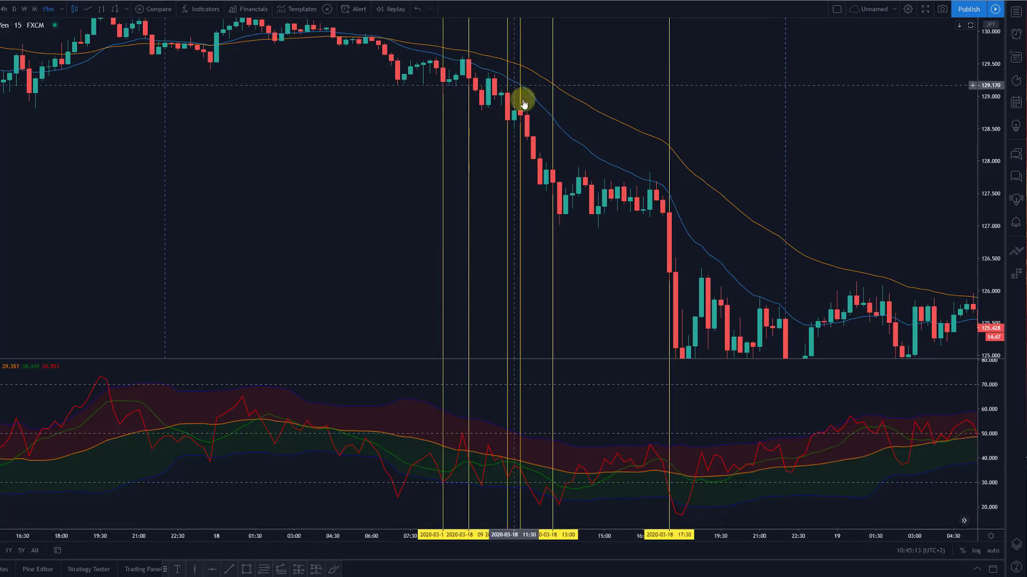
scroll(522, 110, "up", 3)
left_click_drag(527, 107, 668, 157)
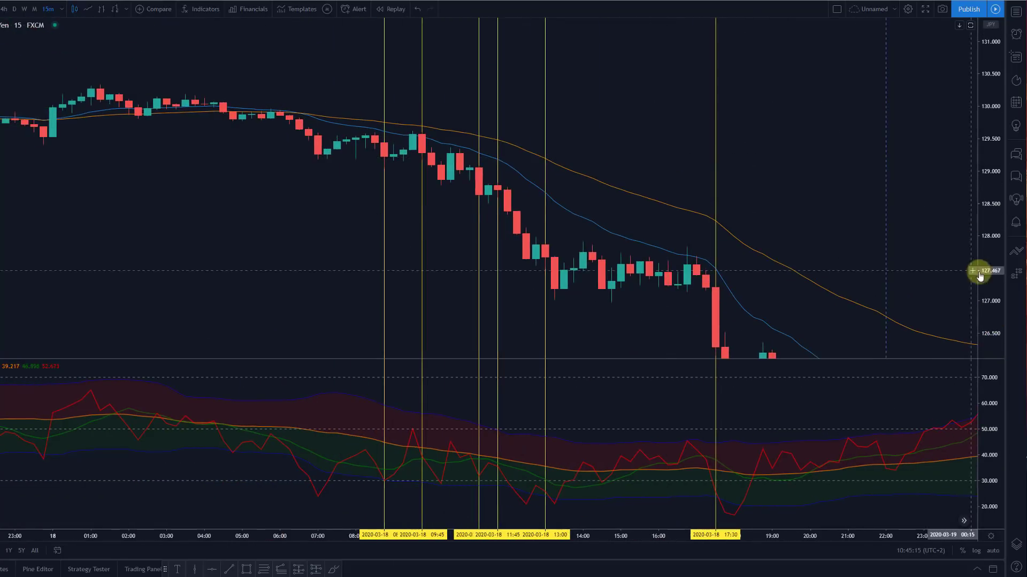
left_click_drag(987, 270, 593, 176)
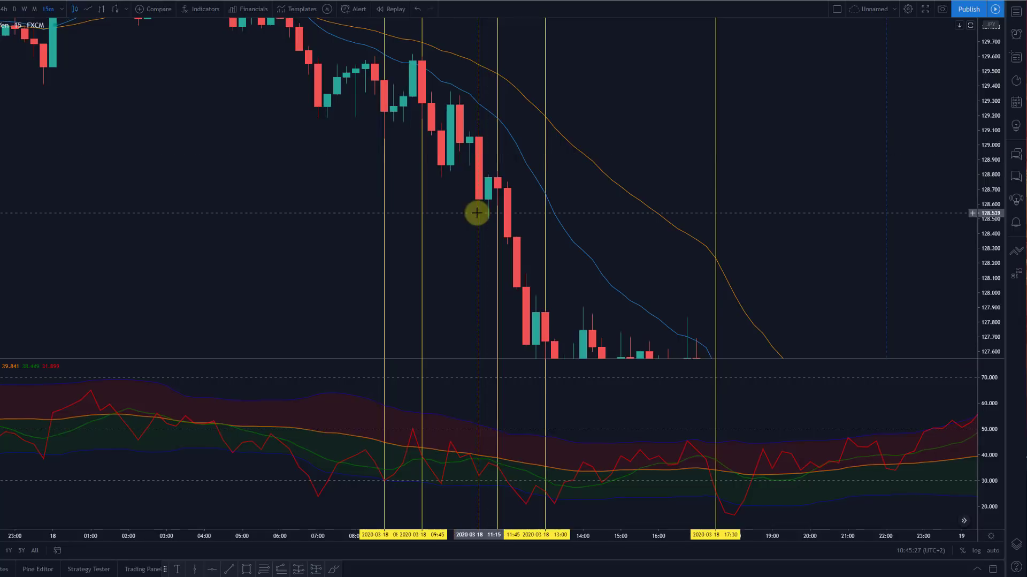
mouse_move(676, 234)
left_mouse_down()
mouse_move(579, 108)
mouse_move(584, 72)
left_mouse_up()
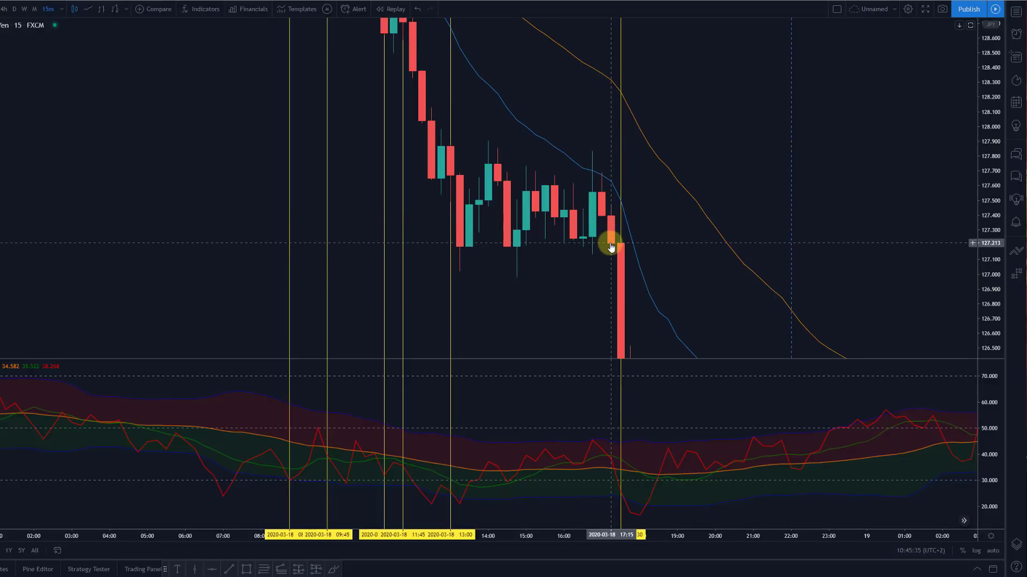
left_click_drag(613, 246, 530, 132)
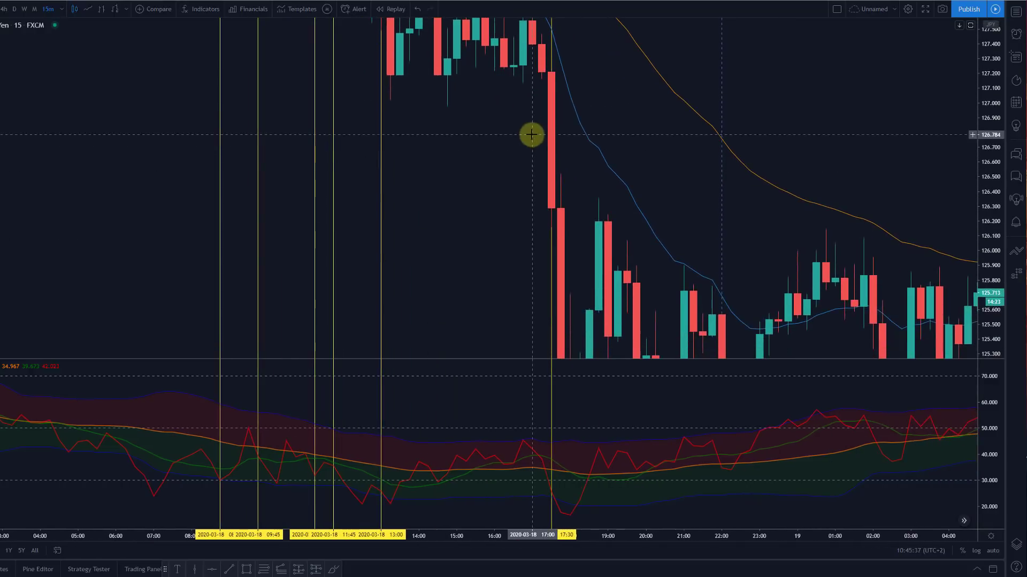
left_click_drag(991, 65, 1001, 286)
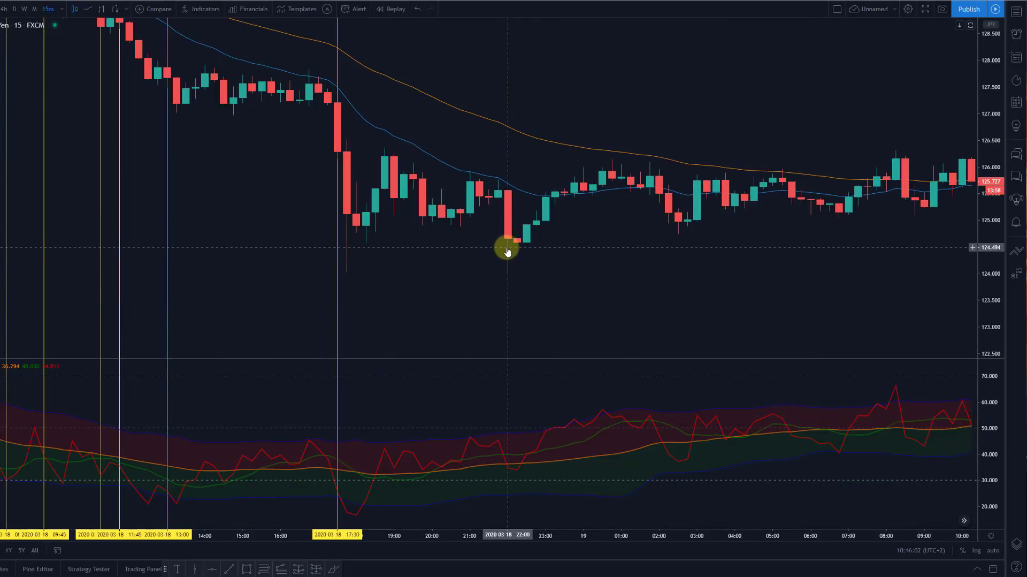
left_click(510, 248)
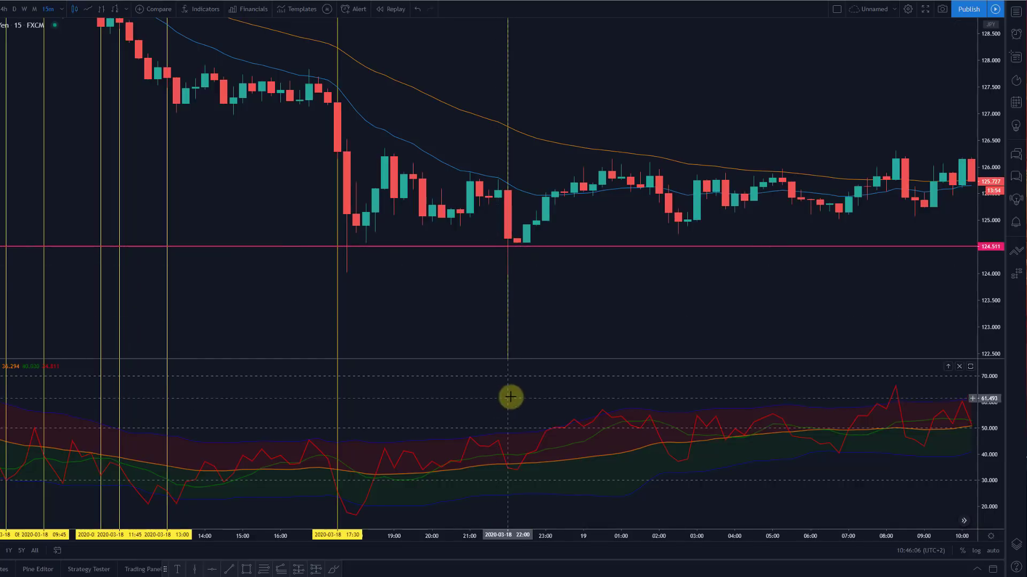
right_click(482, 246)
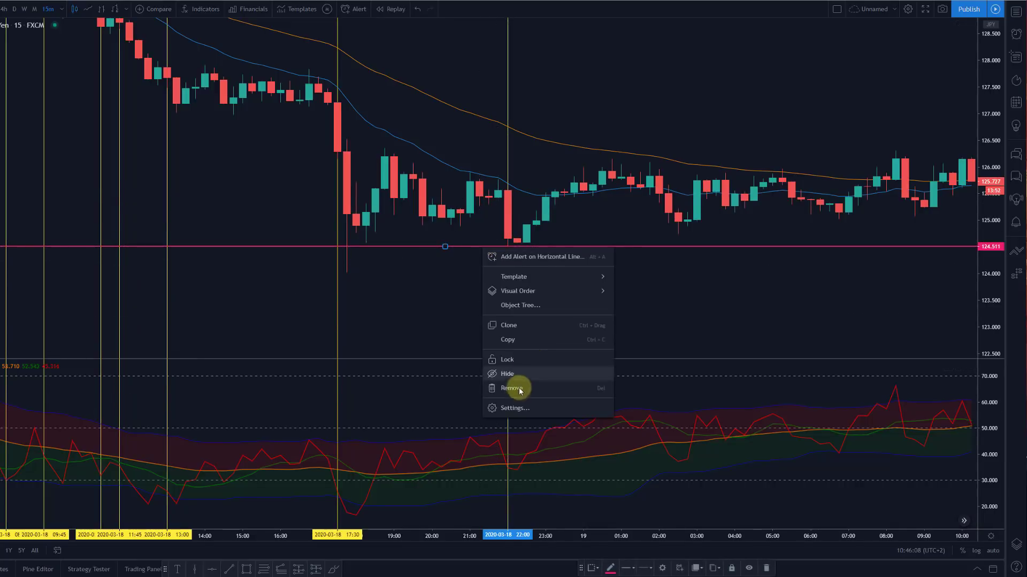
left_click(520, 389)
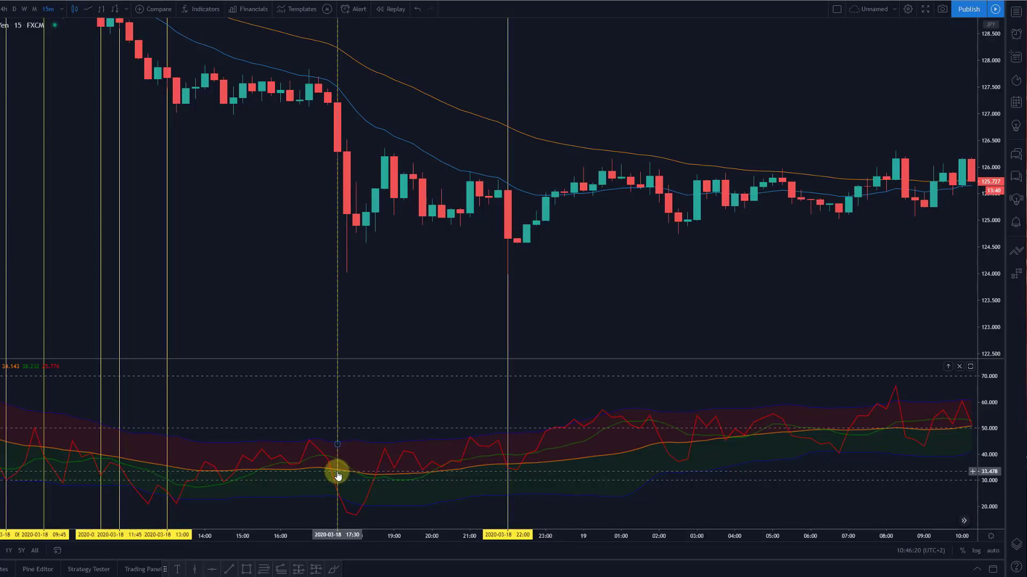
left_click_drag(738, 298, 674, 299)
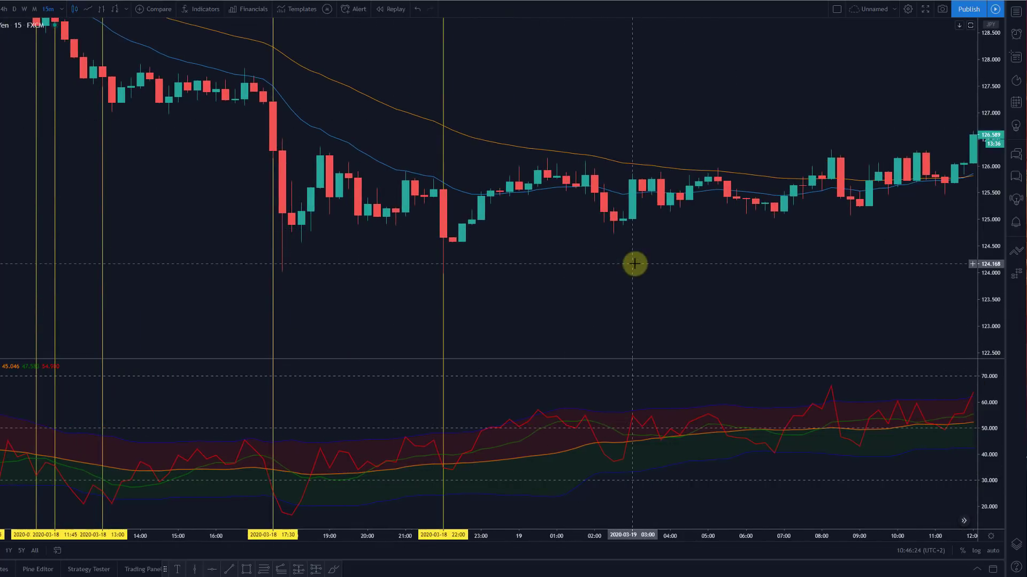
scroll(665, 263, "right", 2)
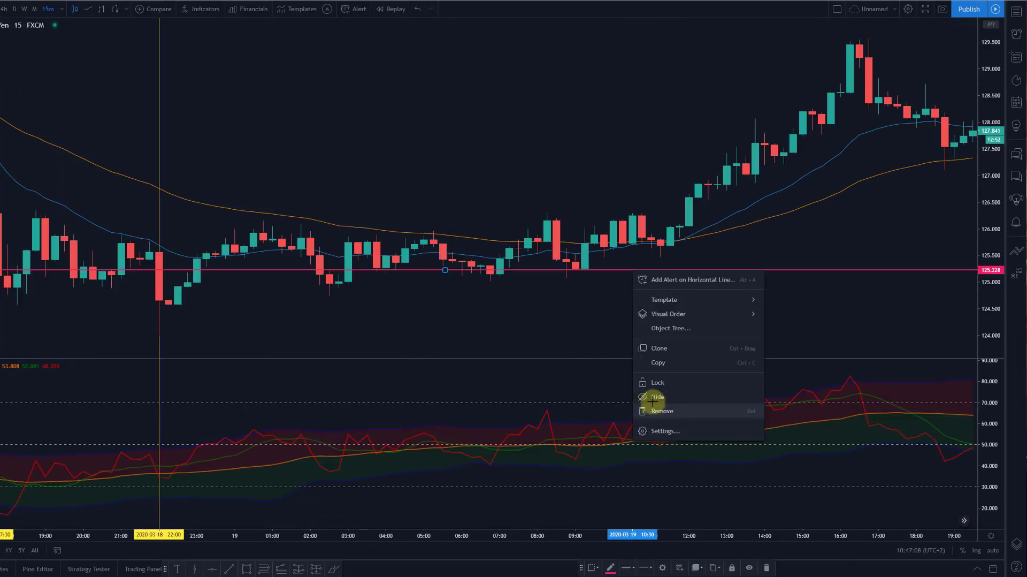
left_click(652, 405)
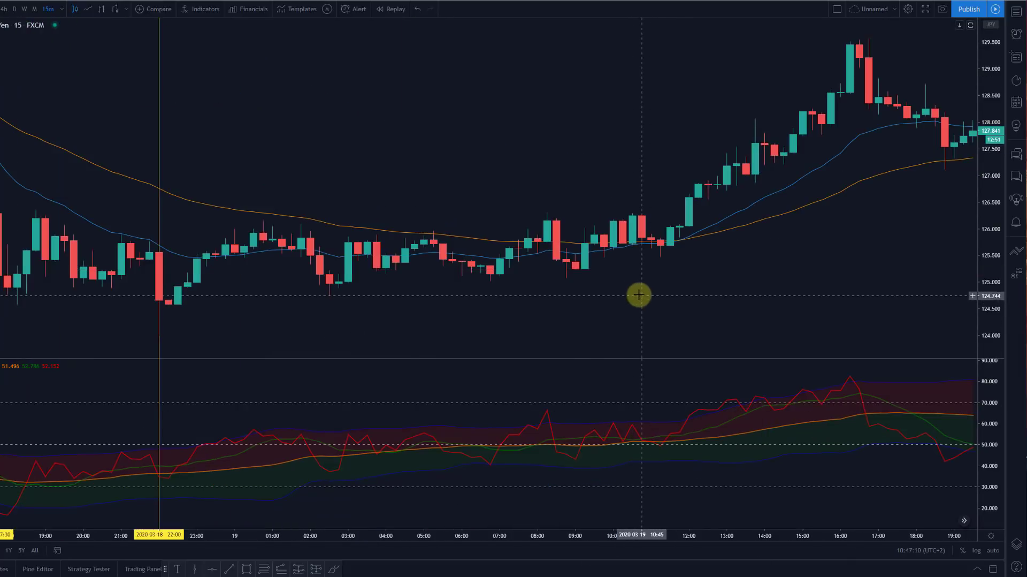
left_click(632, 384)
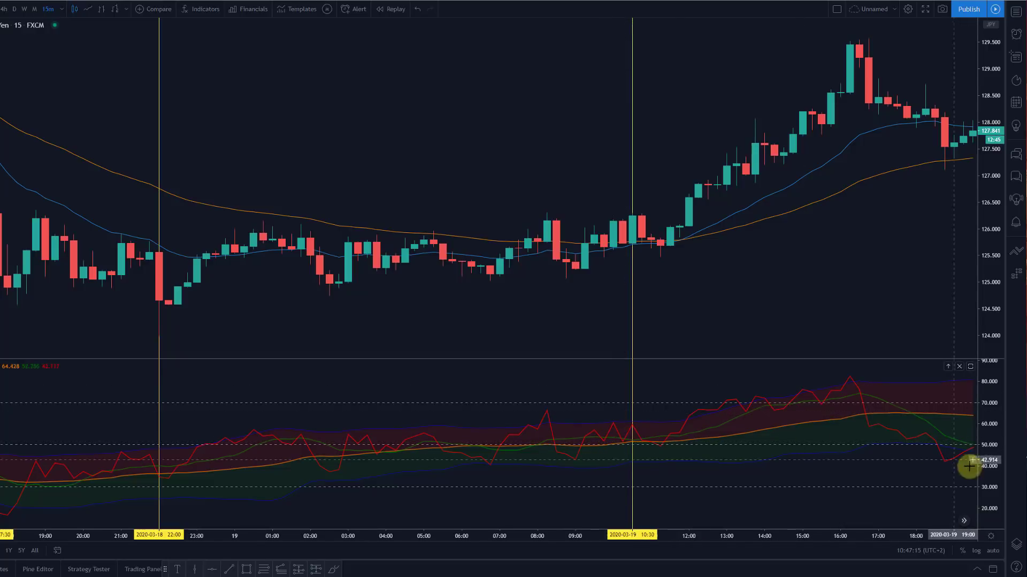
left_click_drag(987, 465, 995, 445)
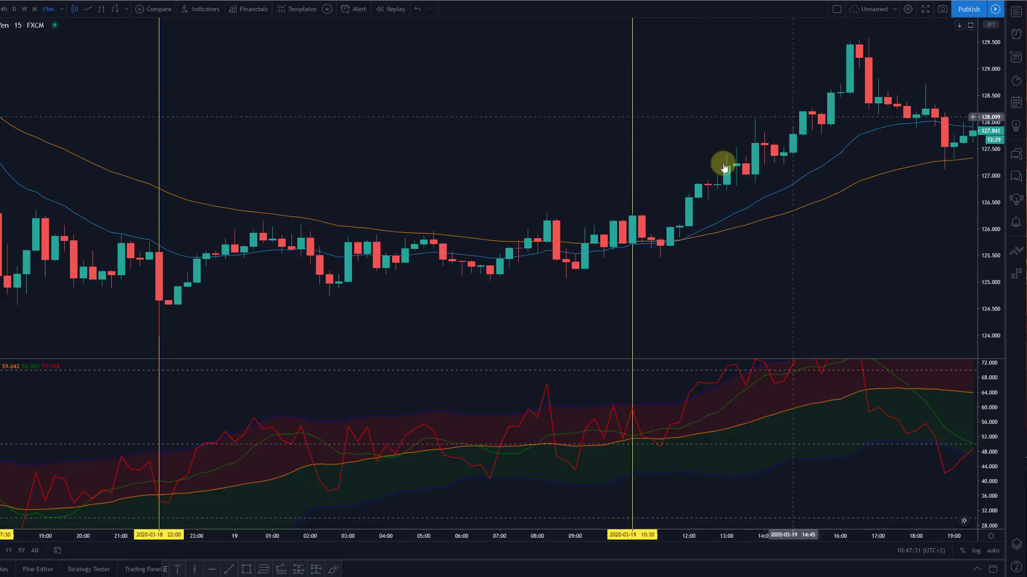
Add vertical lines at the 11:30, 14:45 and 15:45 candles of March 19.
left_click(635, 224)
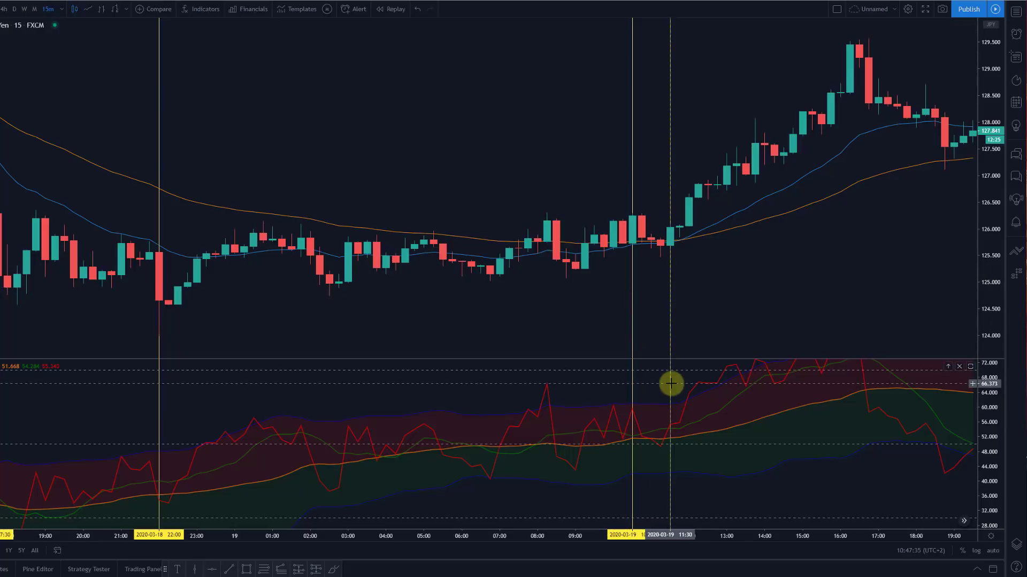
left_click(675, 424)
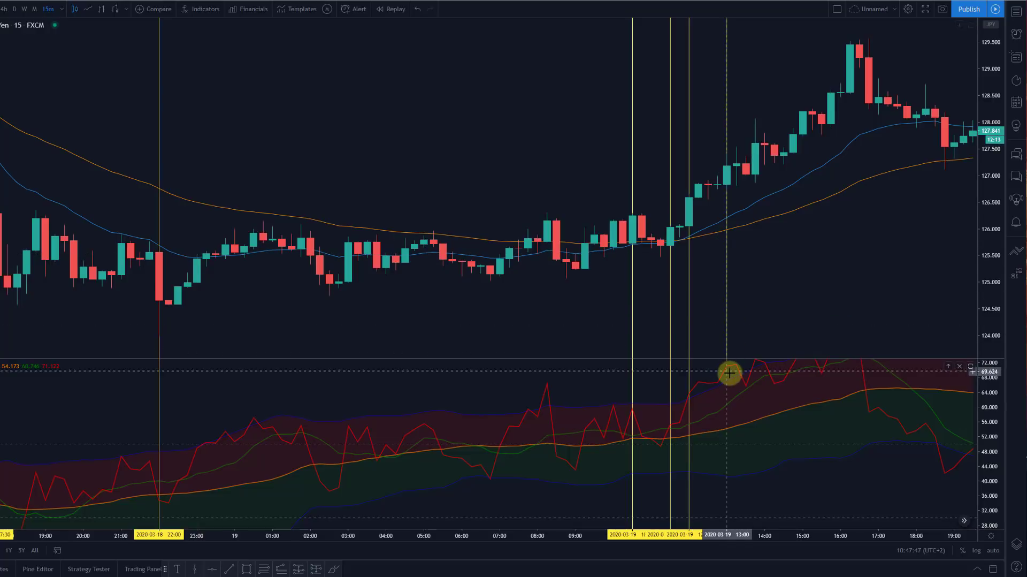
left_click_drag(790, 272, 665, 367)
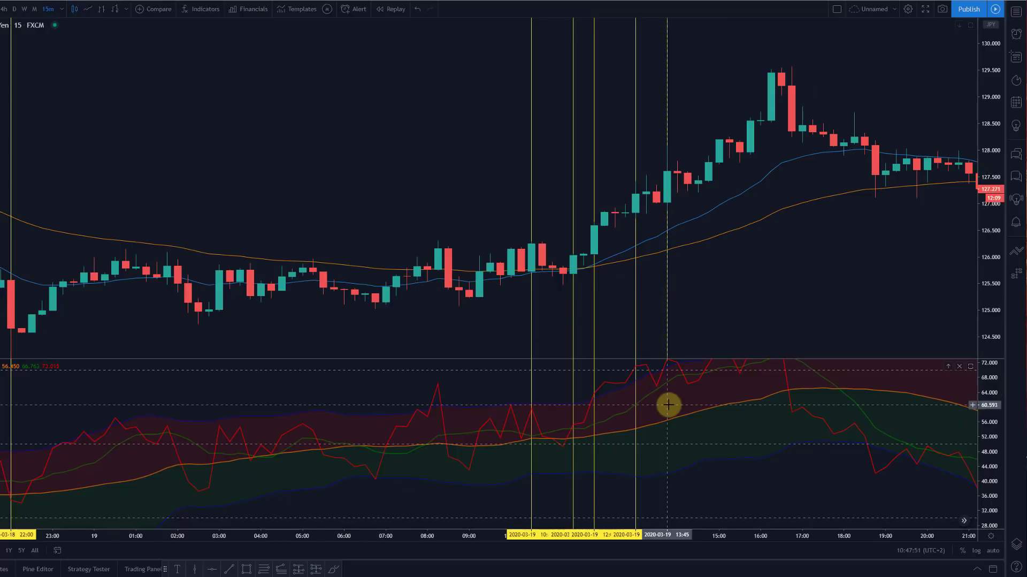
left_click_drag(980, 397, 979, 450)
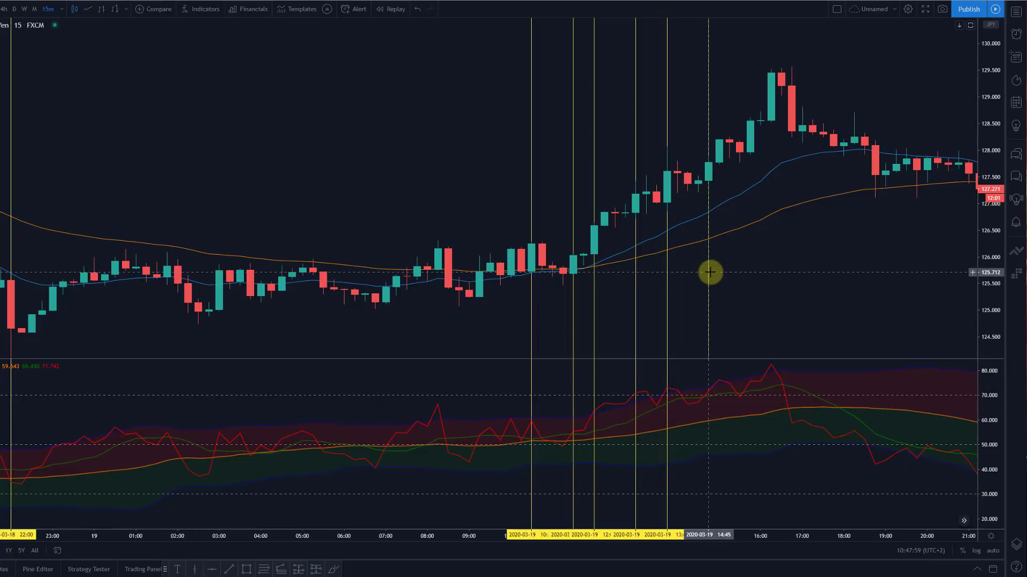
left_click(712, 370)
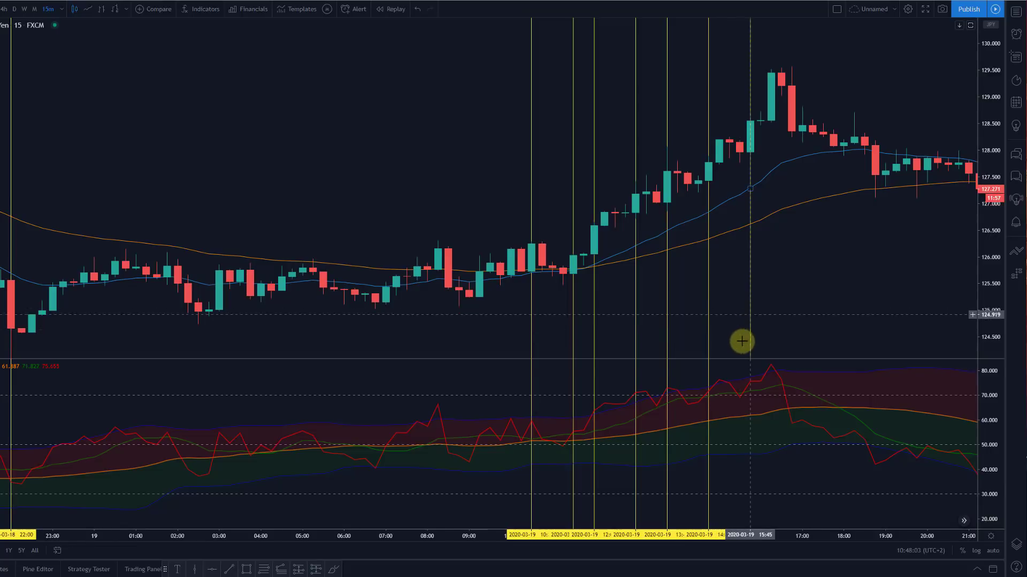
left_click(751, 368)
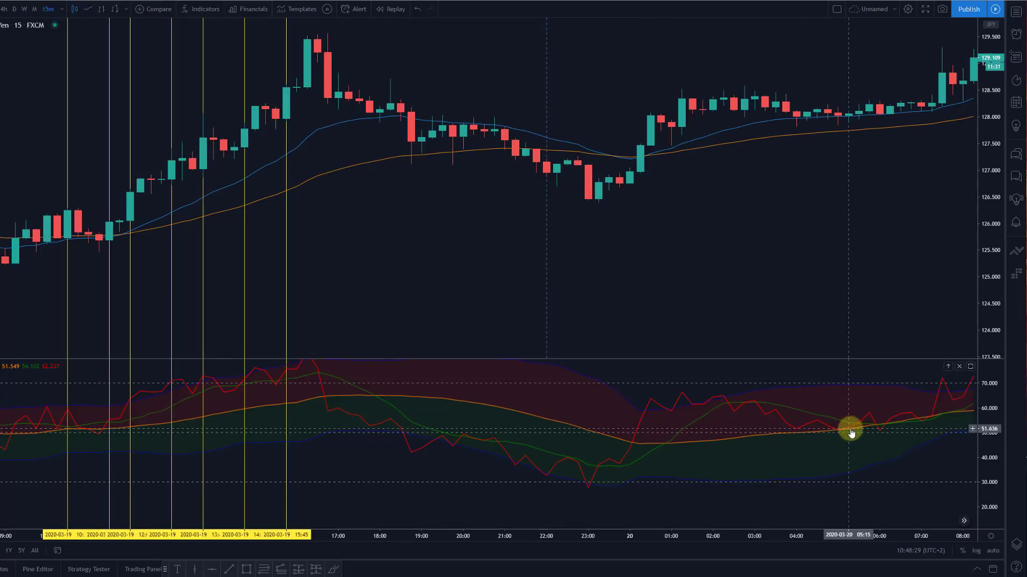
left_click(857, 373)
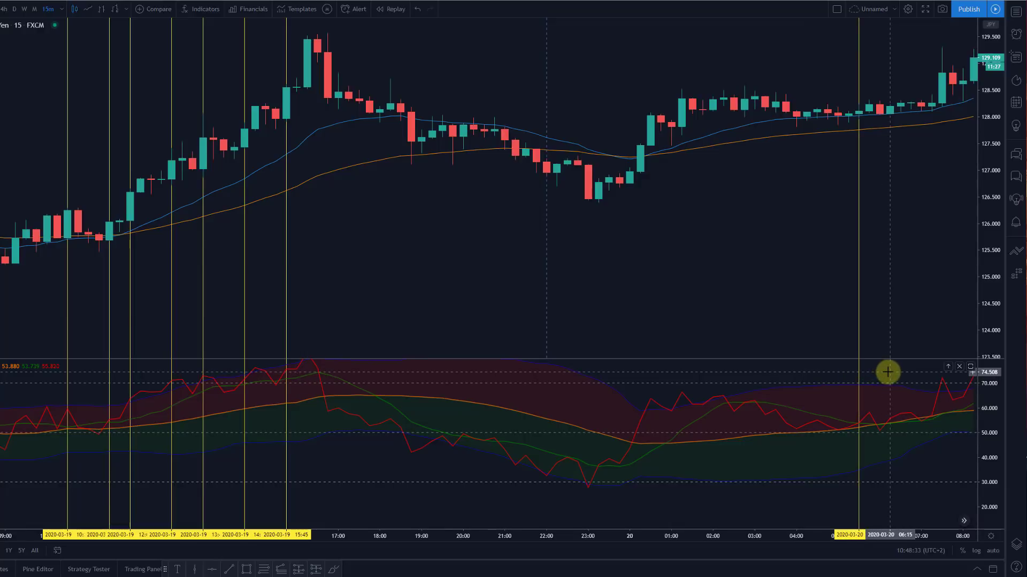
left_click(888, 212)
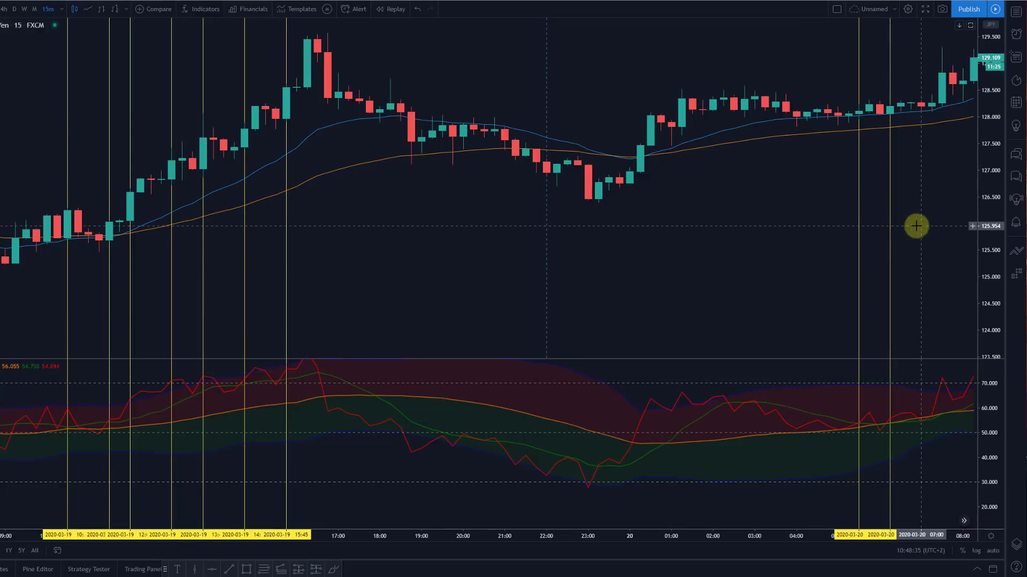
left_click_drag(915, 224, 822, 234)
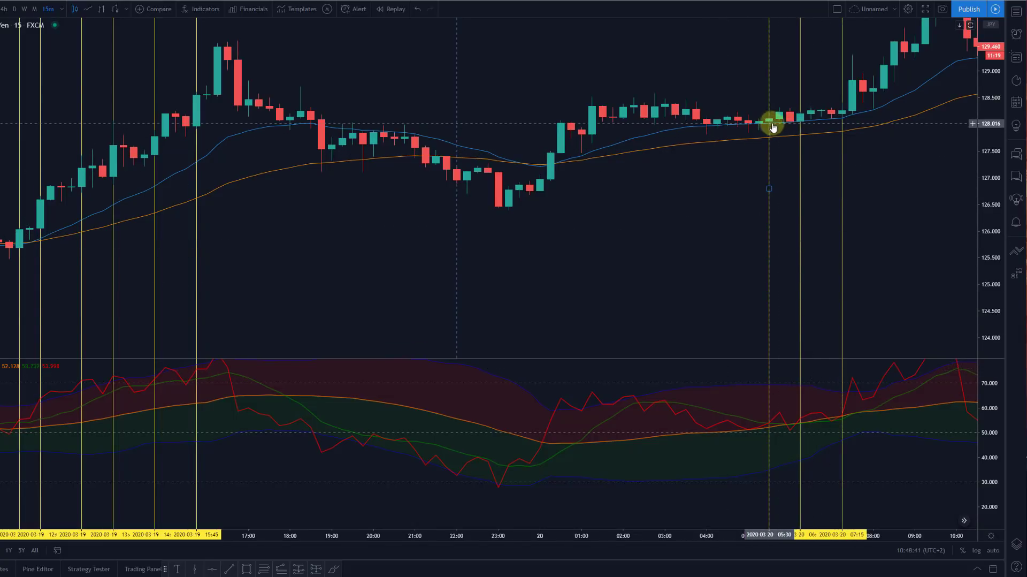
left_click_drag(853, 103, 755, 218)
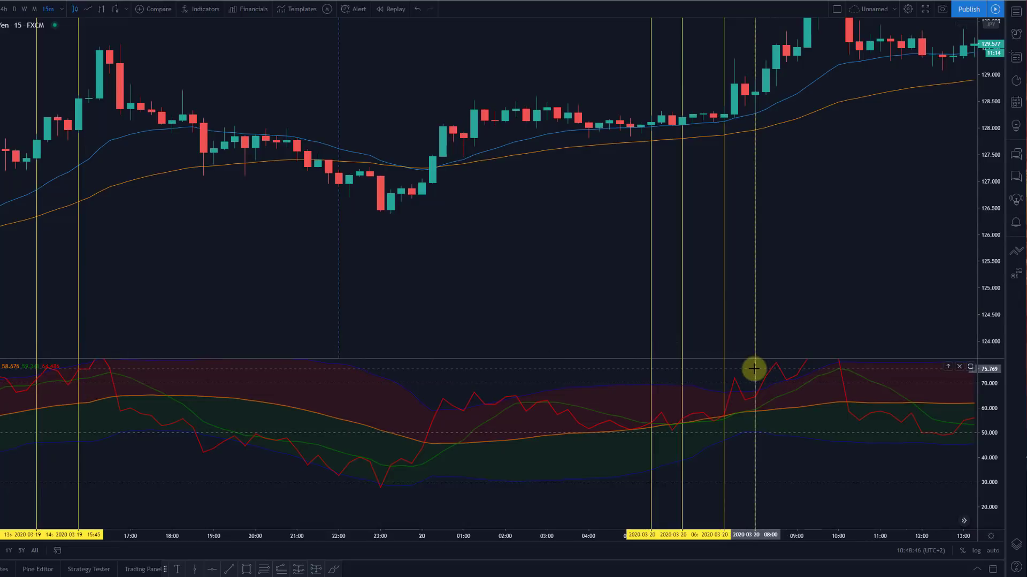
double_click(985, 138)
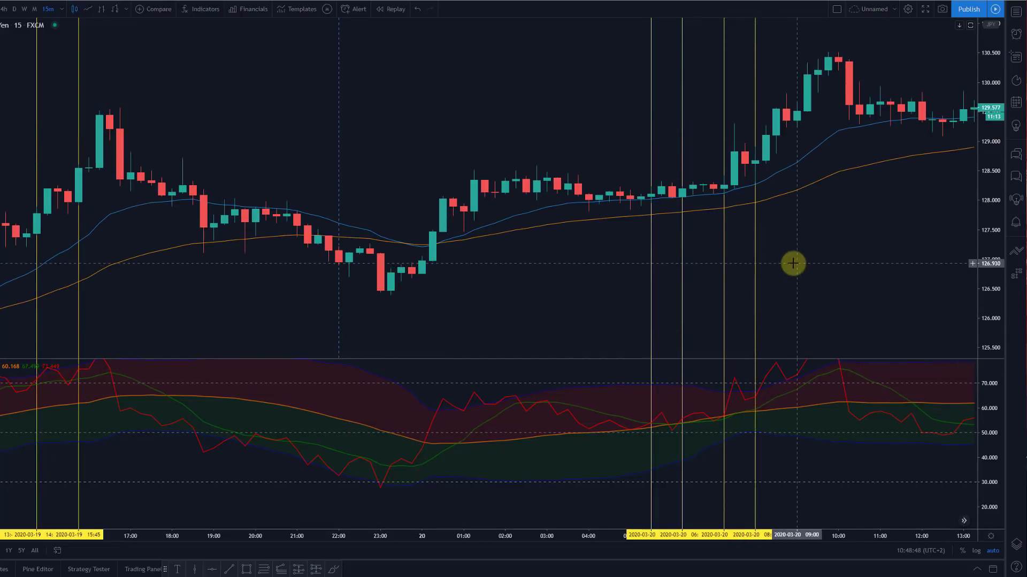
double_click(985, 401)
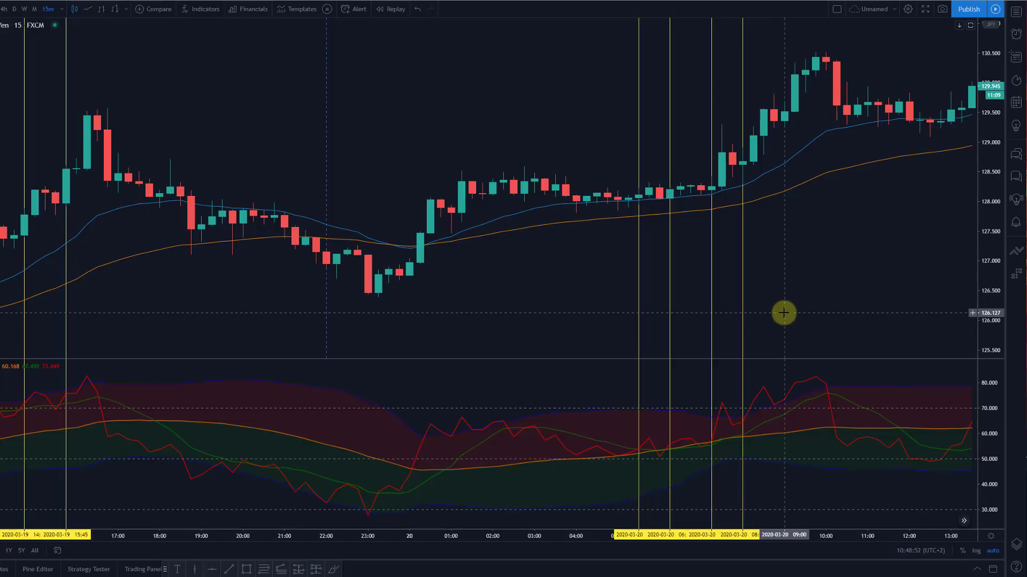
Add vertical lines at the 09:00 and 05:15 candles and refit the price scale.
left_click(784, 368)
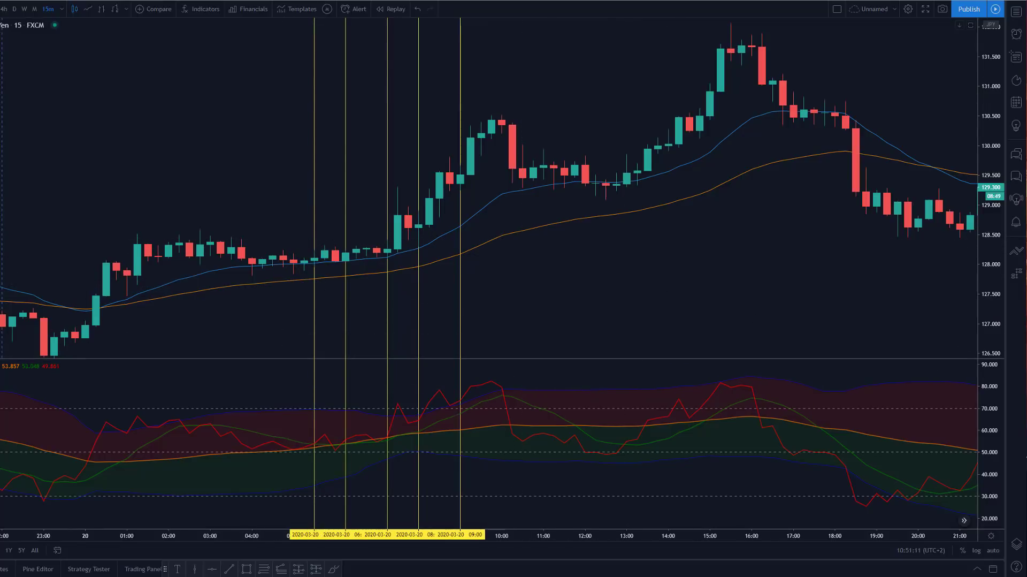
left_click(315, 282)
scroll(398, 230, "down", 3)
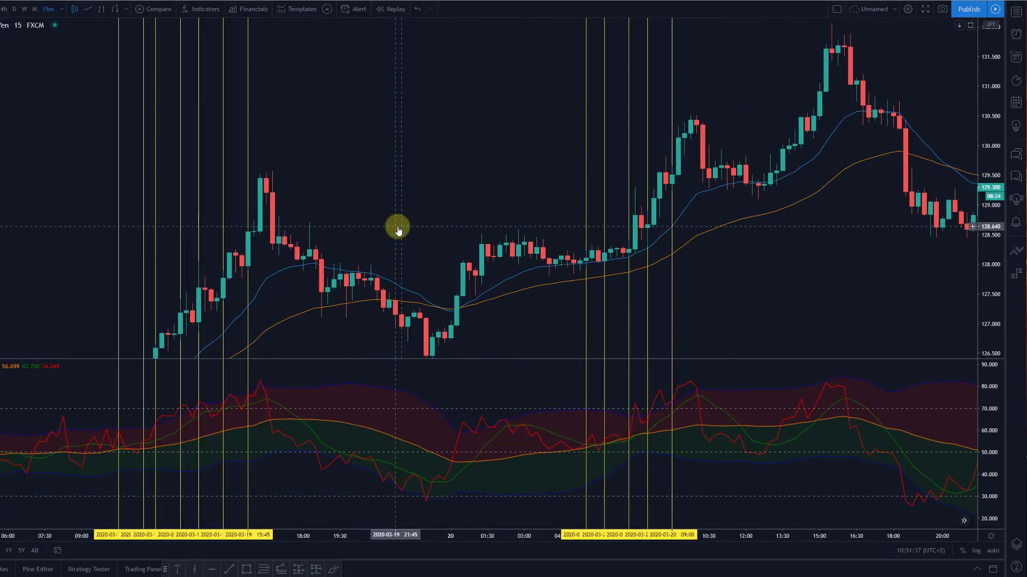
double_click(987, 80)
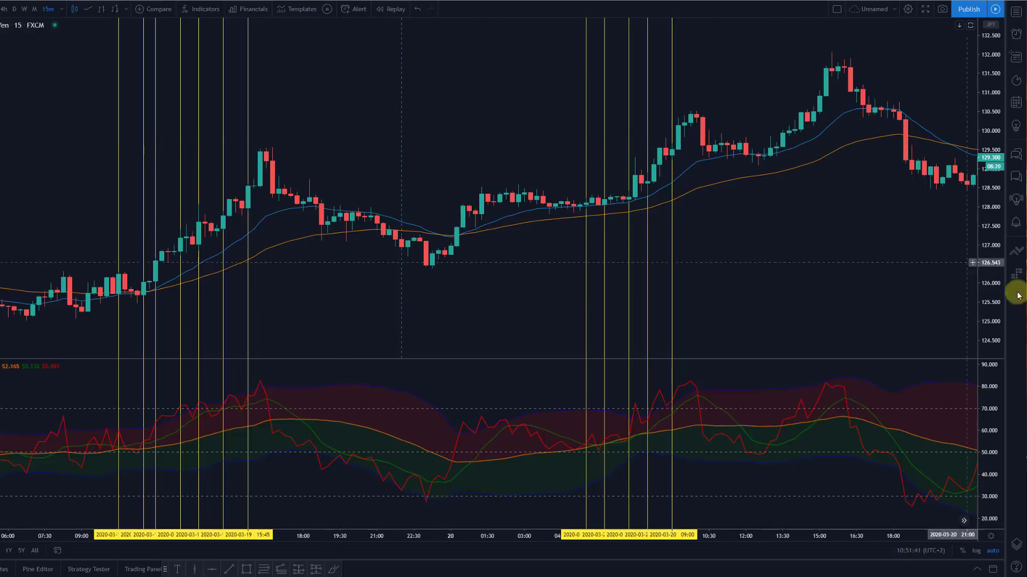
left_click_drag(987, 299, 986, 222)
double_click(985, 221)
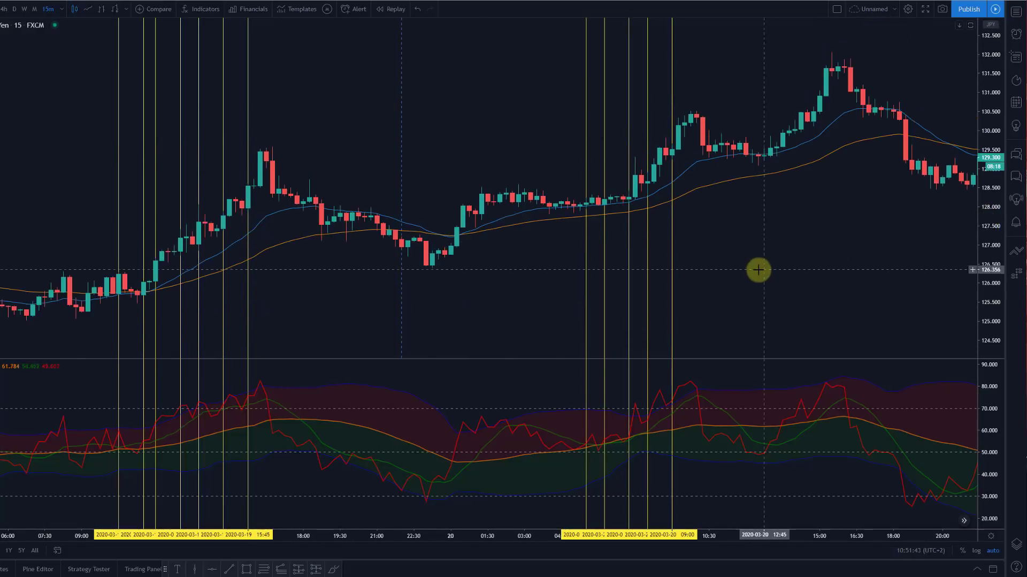
scroll(758, 269, "up", 4)
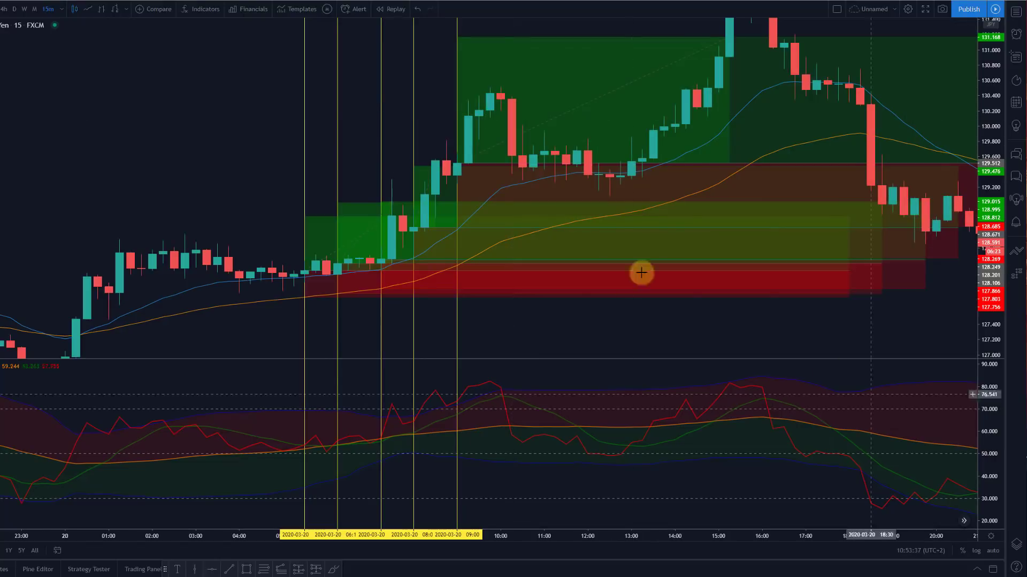
Place a long position box at the early entry and delete the extra overlapping position boxes.
left_click_drag(236, 109, 180, 114)
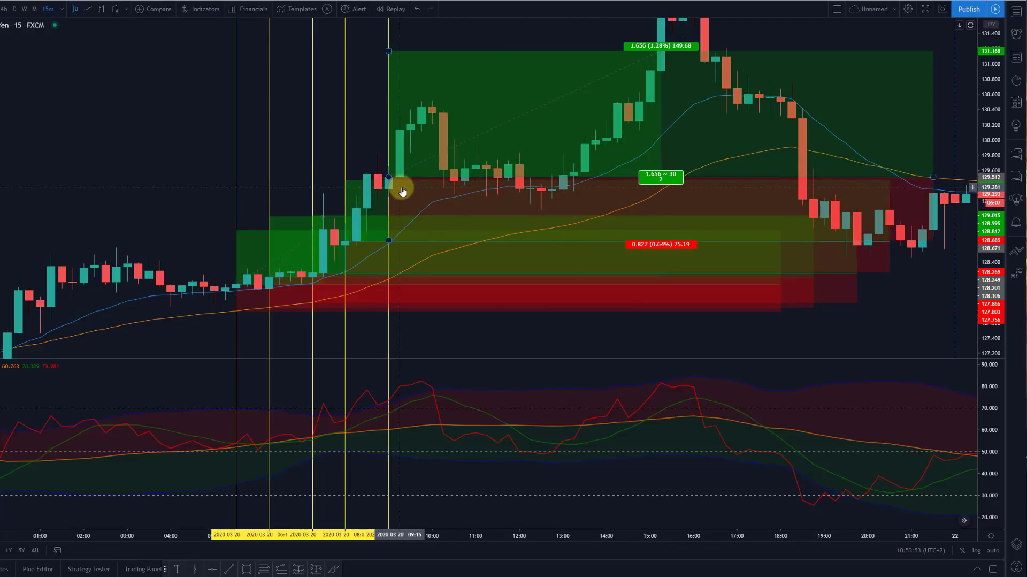
left_click(717, 219)
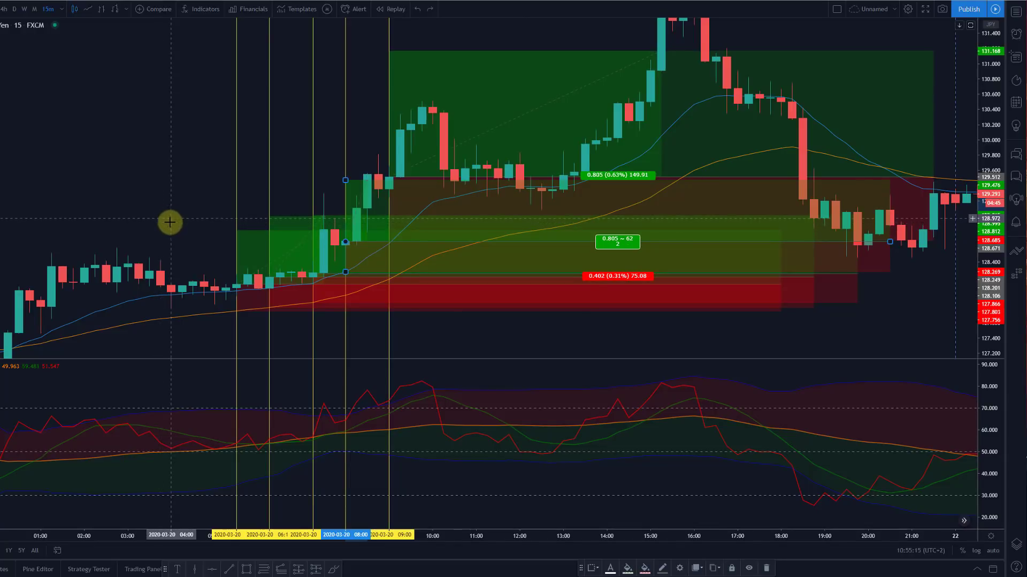
left_click(236, 284)
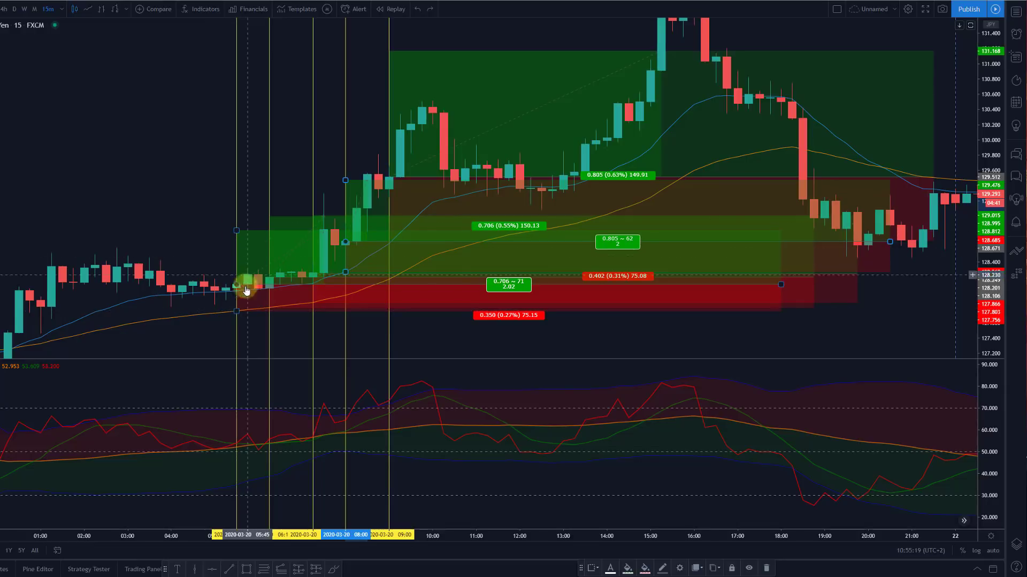
right_click(261, 256)
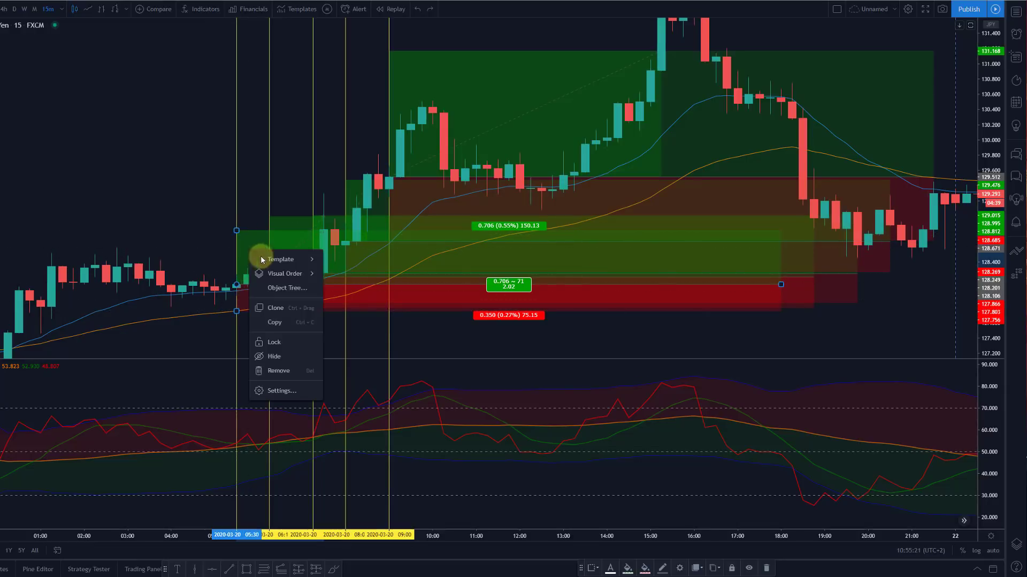
left_click(276, 370)
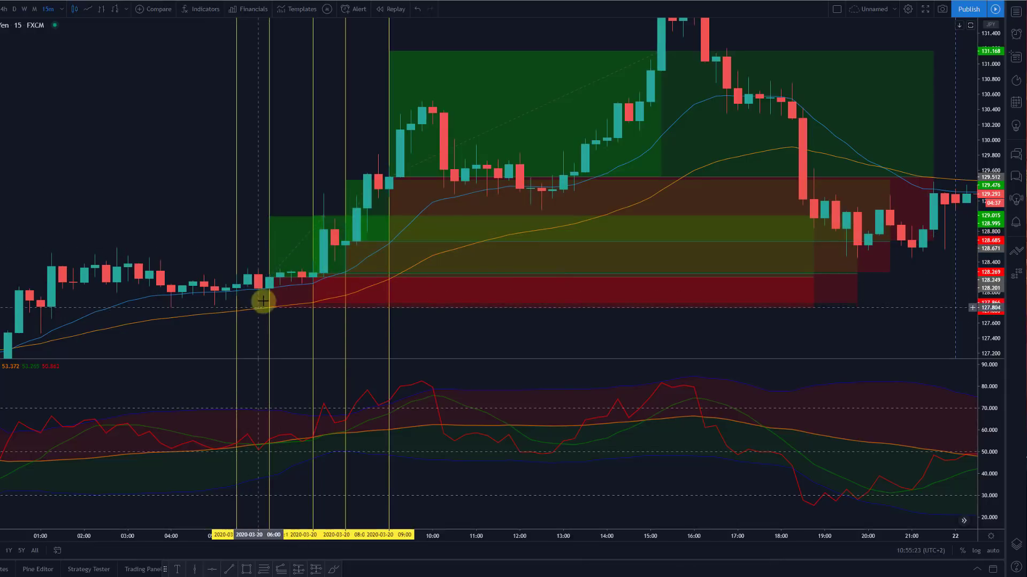
right_click(284, 242)
left_click(304, 348)
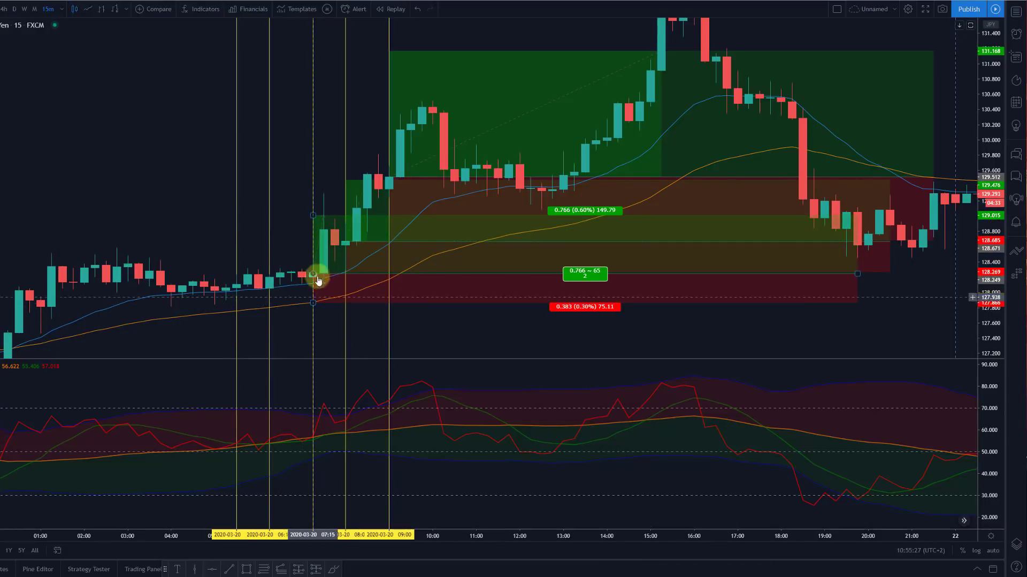
right_click(322, 235)
left_click(343, 340)
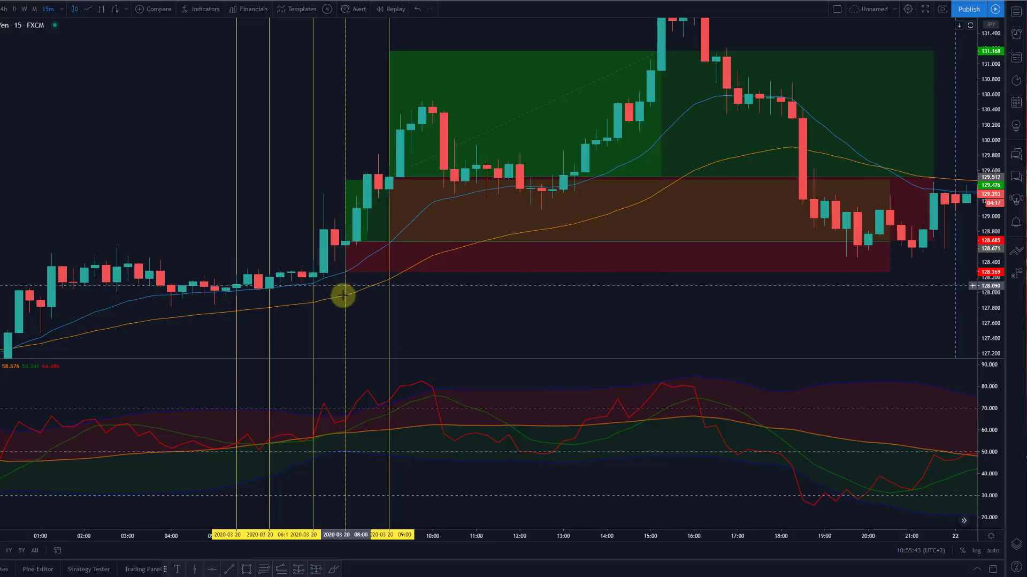
left_click(350, 255)
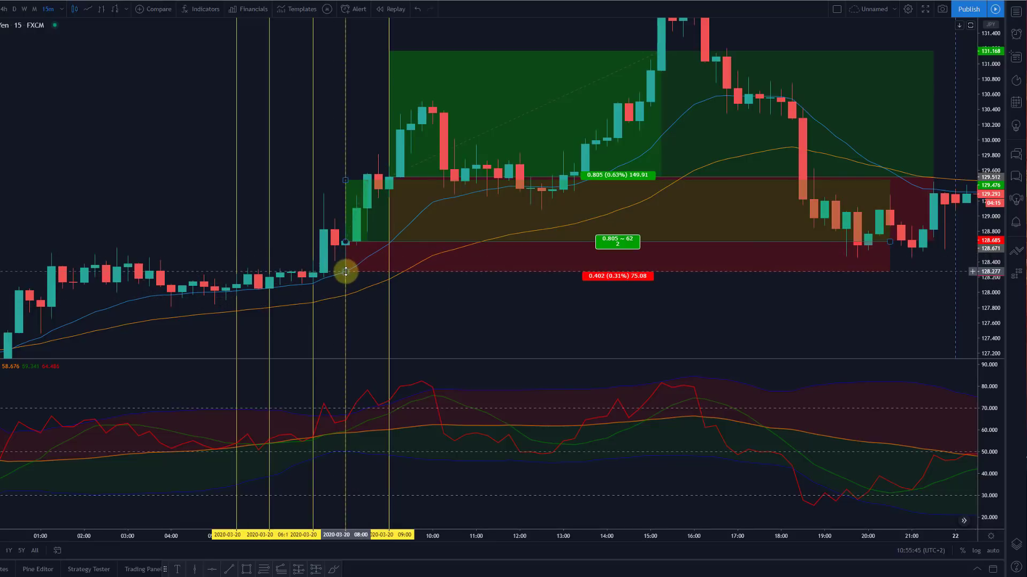
right_click(353, 191)
left_click(364, 304)
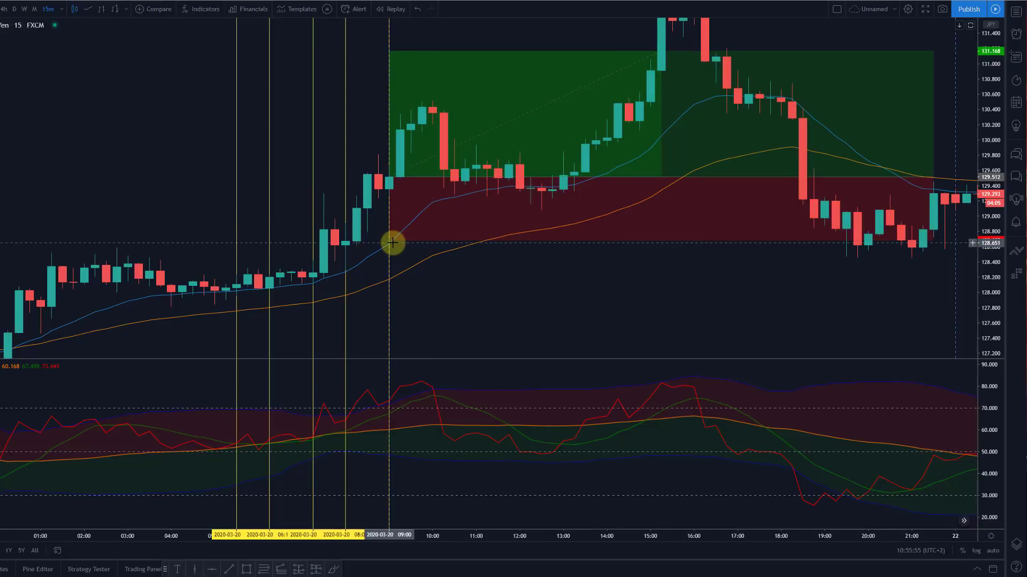
Set the long box's stop to 128.972 and its target for a 2 reward-to-risk ratio.
left_click_drag(394, 241, 391, 291)
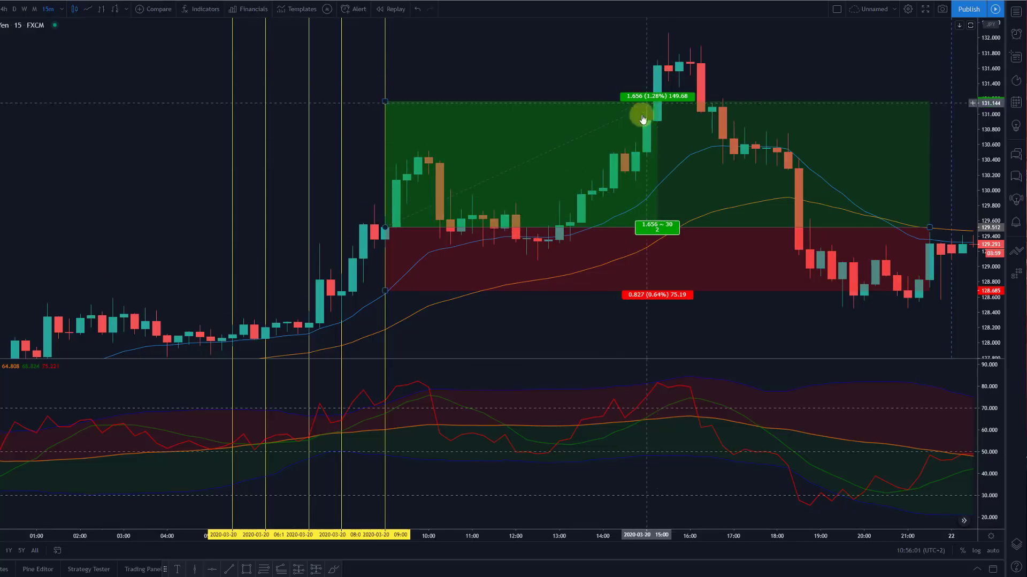
left_click_drag(386, 102, 389, 155)
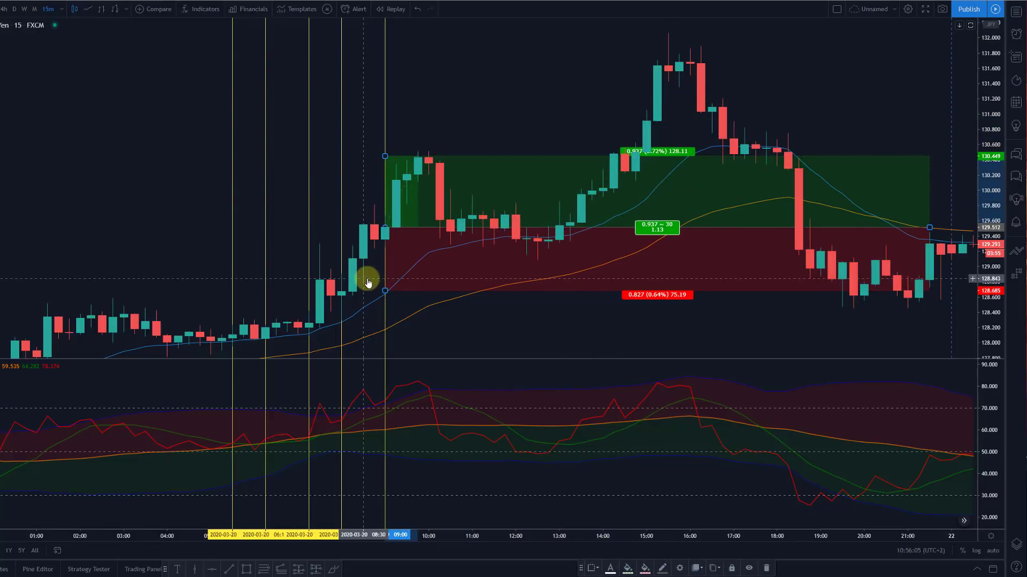
left_click_drag(385, 290, 385, 254)
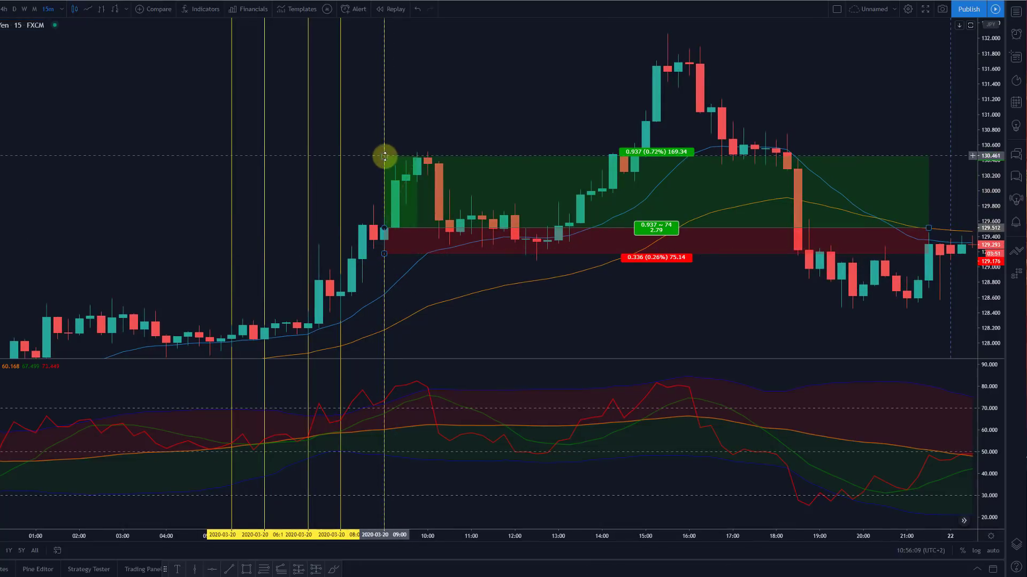
left_click_drag(385, 156, 377, 179)
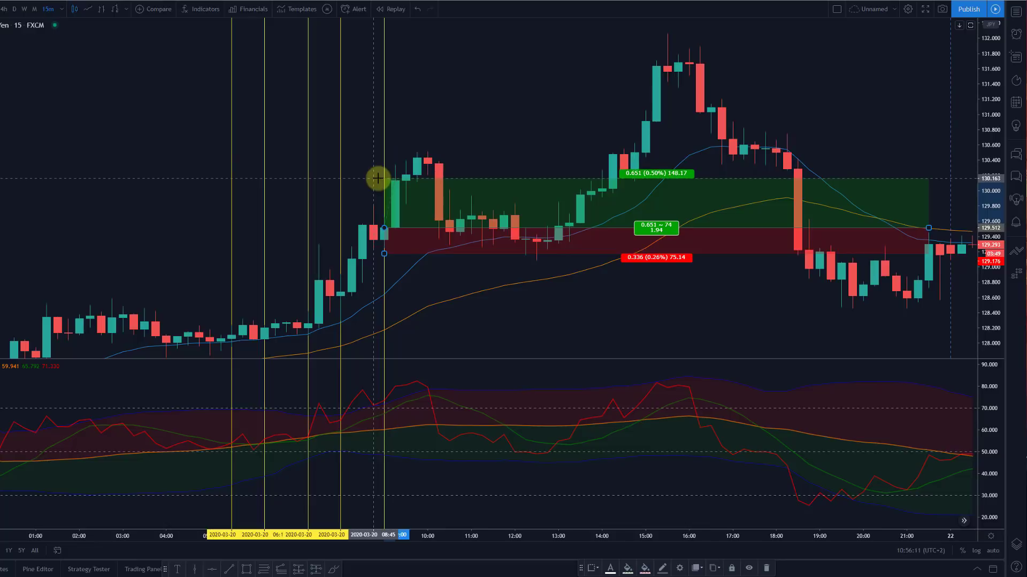
left_click(194, 9)
left_click(523, 332)
key("Escape")
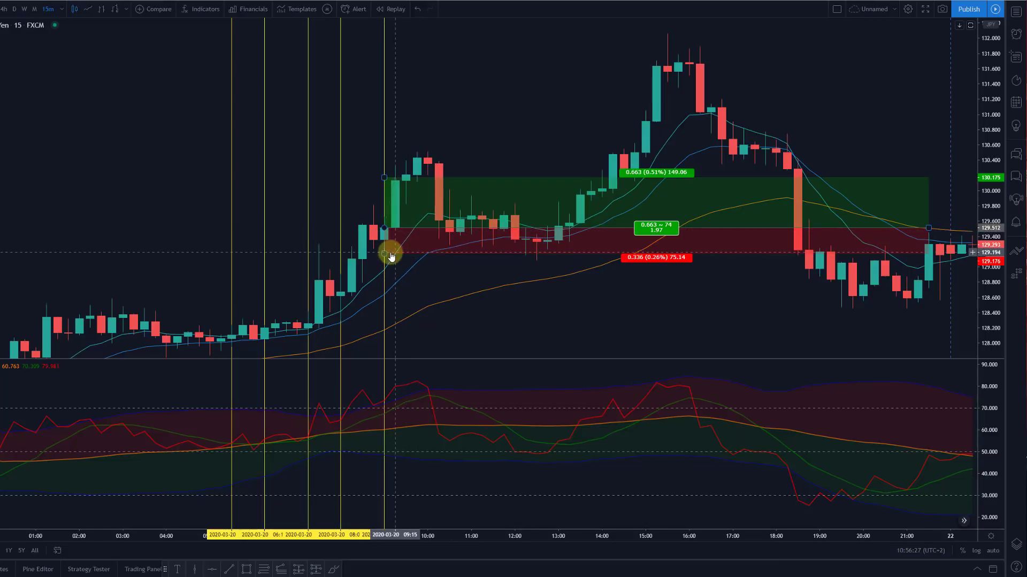
left_click_drag(384, 254, 385, 268)
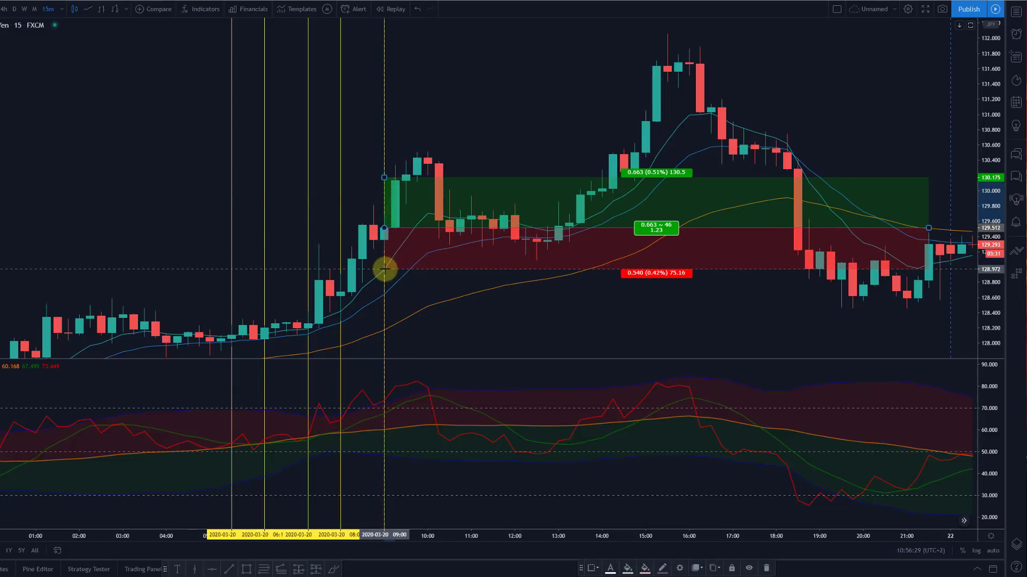
left_click_drag(386, 178, 387, 147)
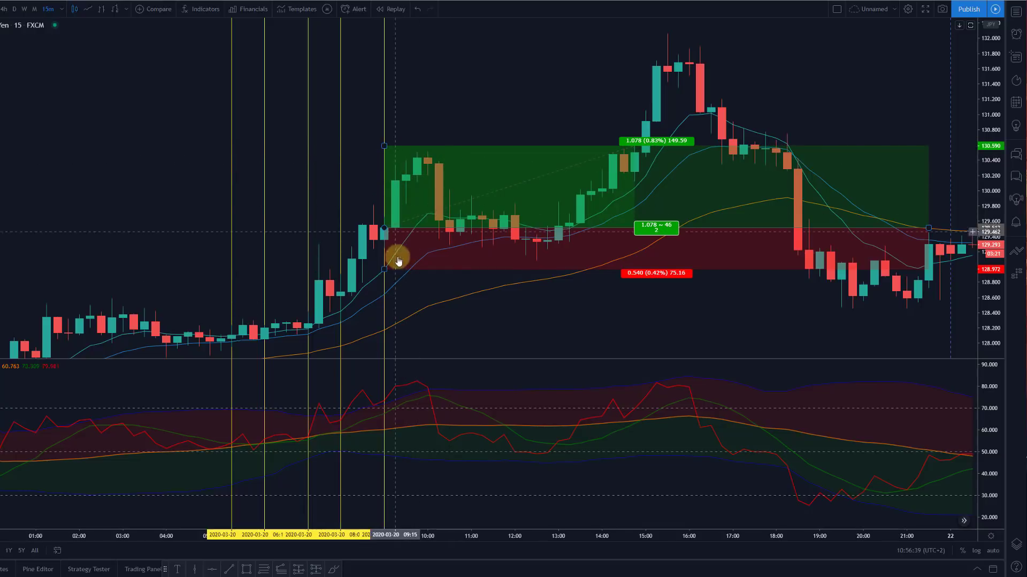
left_click(465, 164)
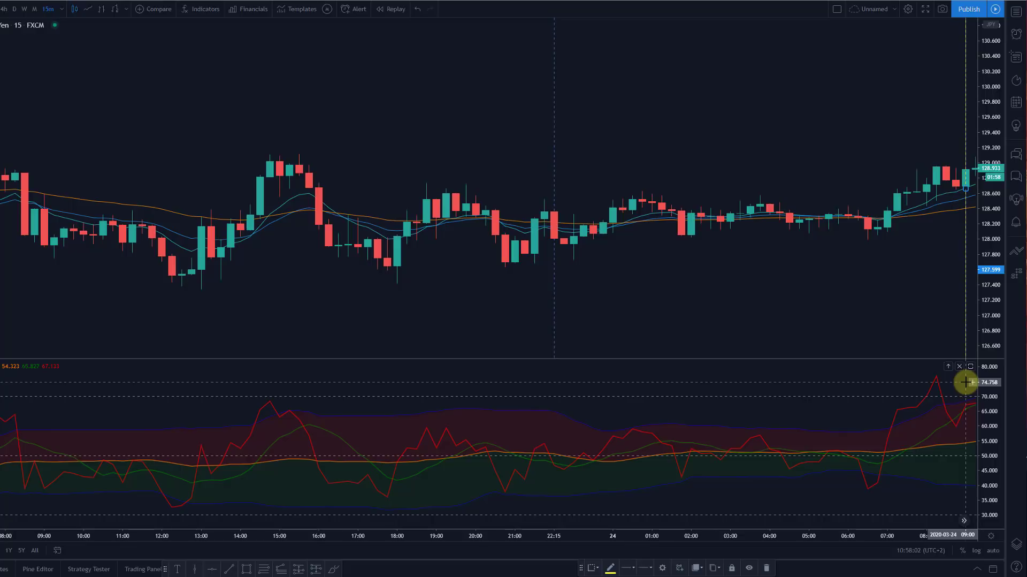
Place a long position at the 09:00 entry (128.908) with its target near 129.924.
left_click(928, 291)
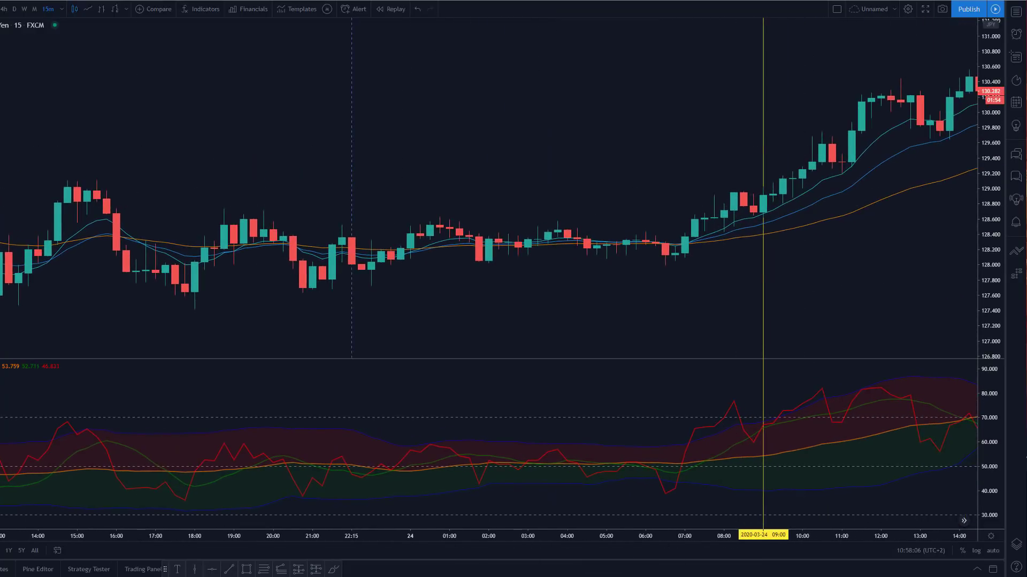
left_click(749, 205)
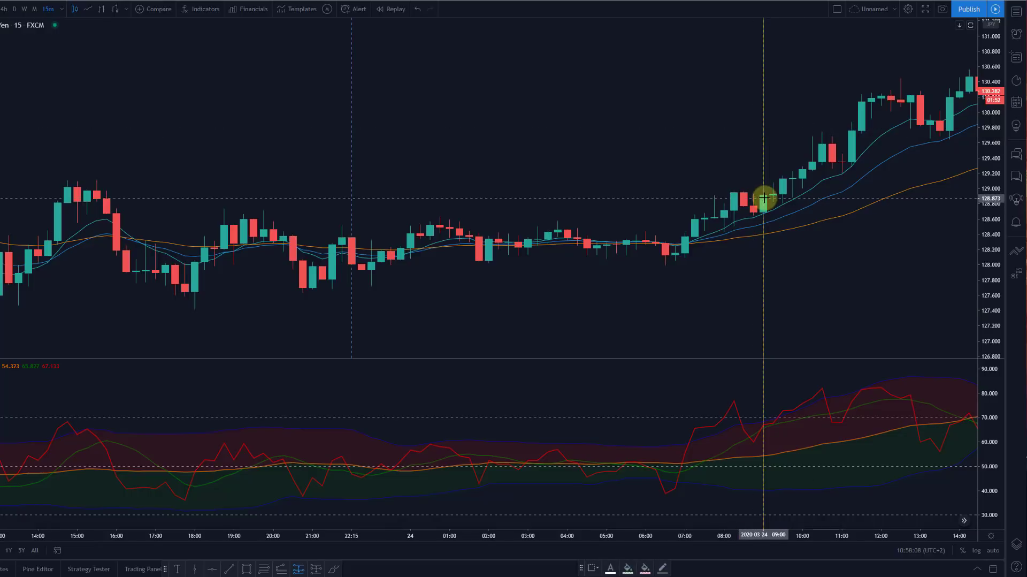
left_click(762, 196)
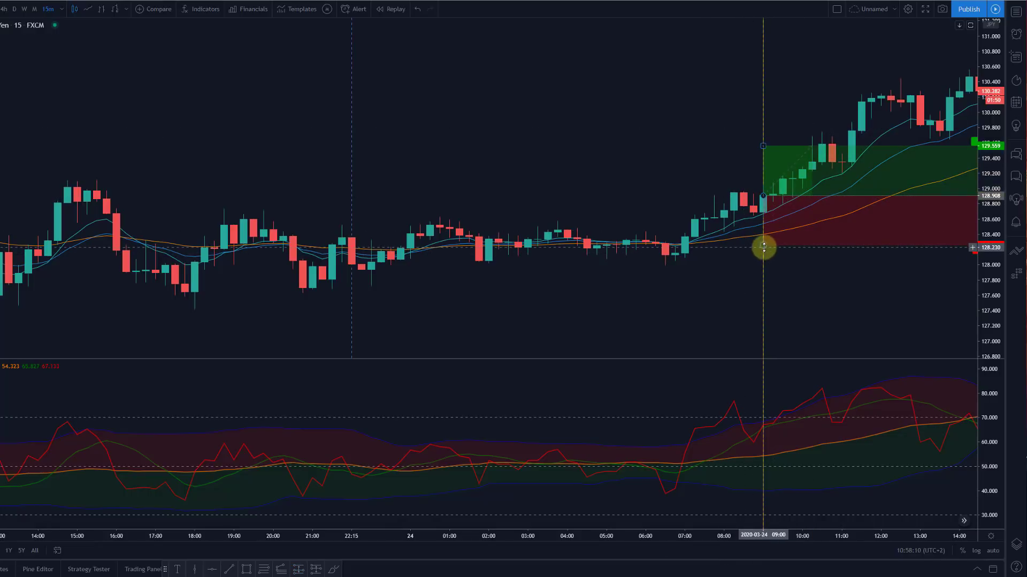
left_click_drag(764, 247, 762, 235)
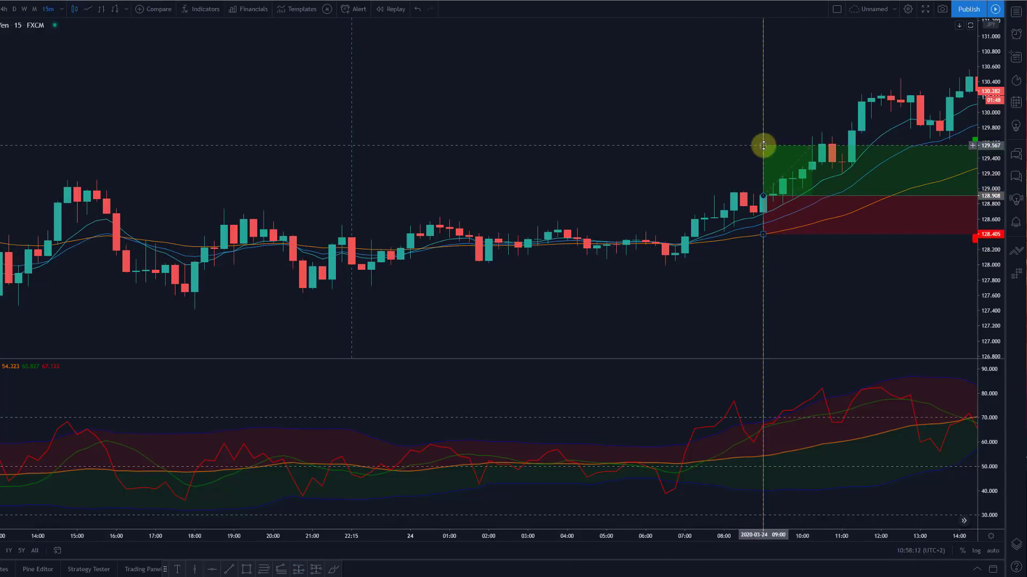
left_click_drag(763, 146, 589, 132)
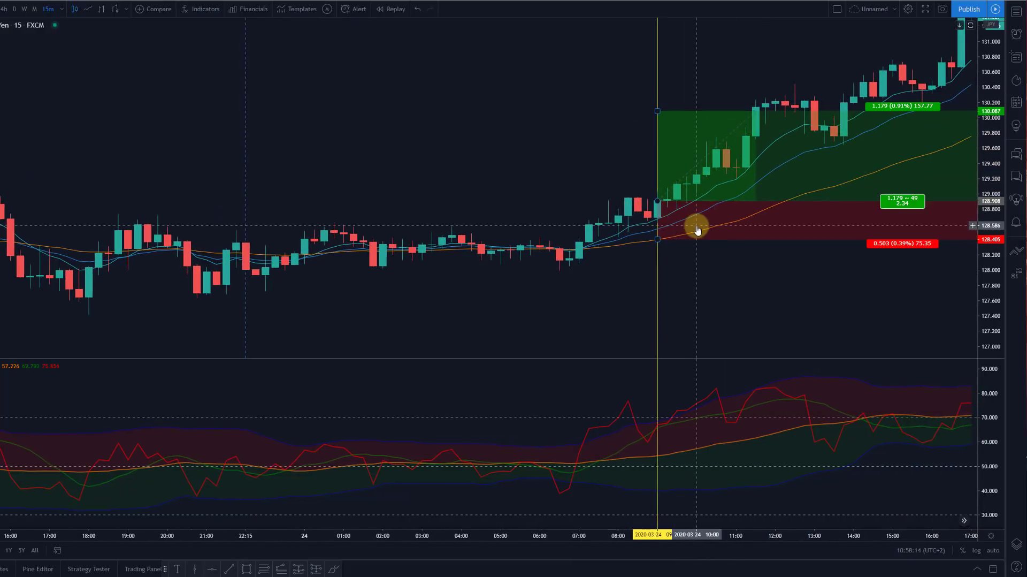
left_click_drag(657, 111, 658, 123)
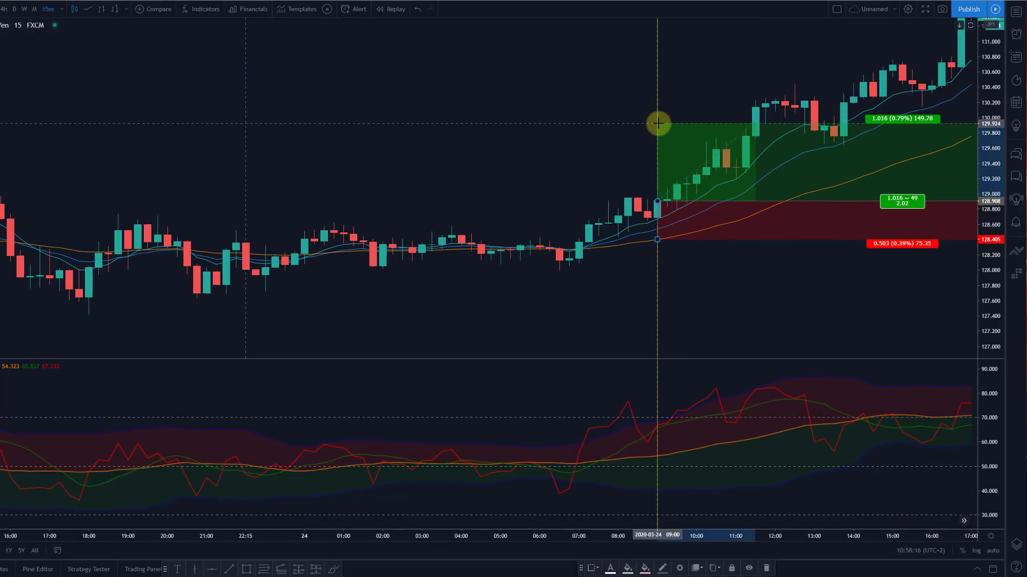
left_click(601, 158)
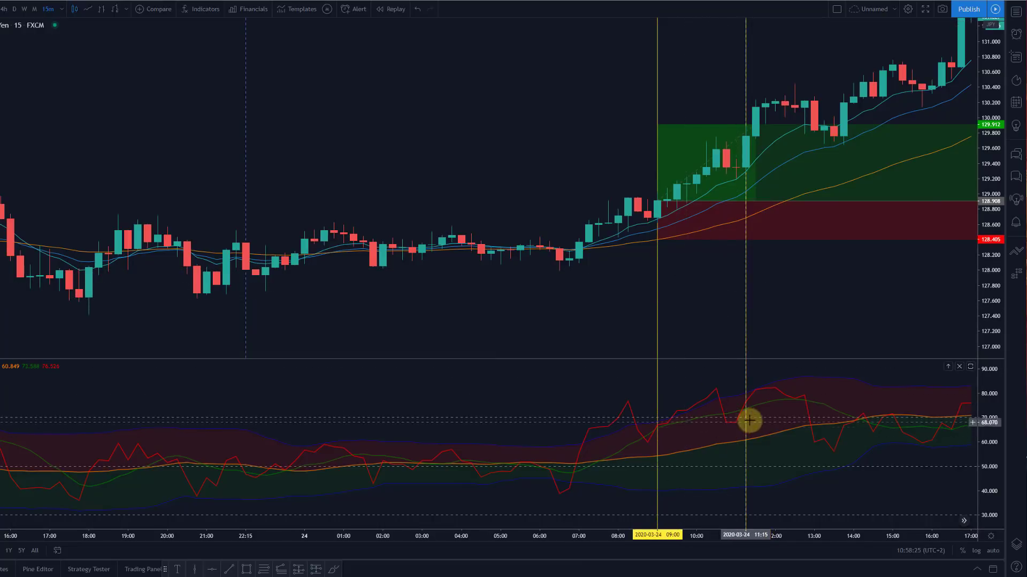
Shift the long box to the 11:15 entry, adjust its target, then delete it.
key("ctrl+z")
left_click_drag(710, 96, 620, 144)
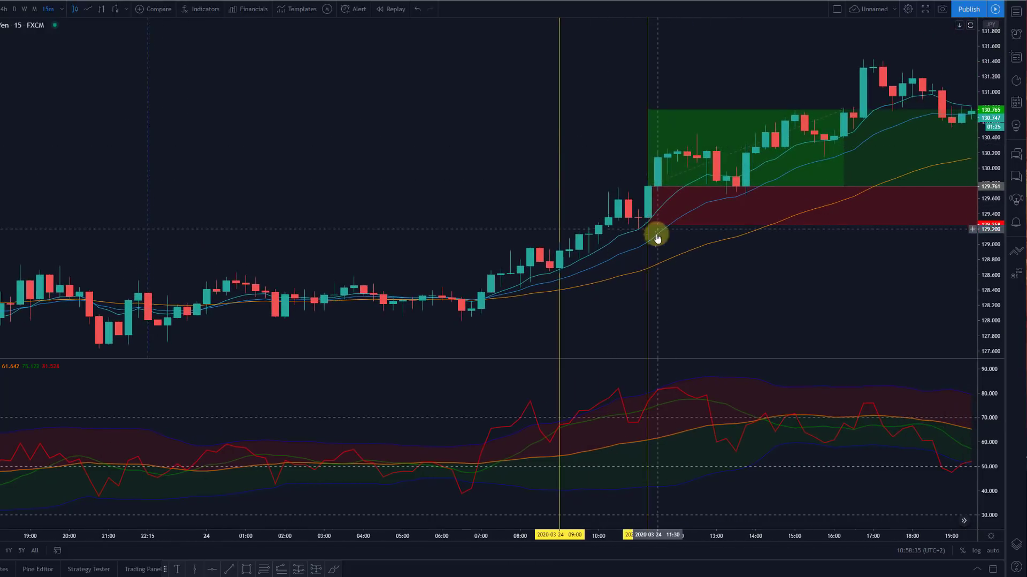
left_click(650, 225)
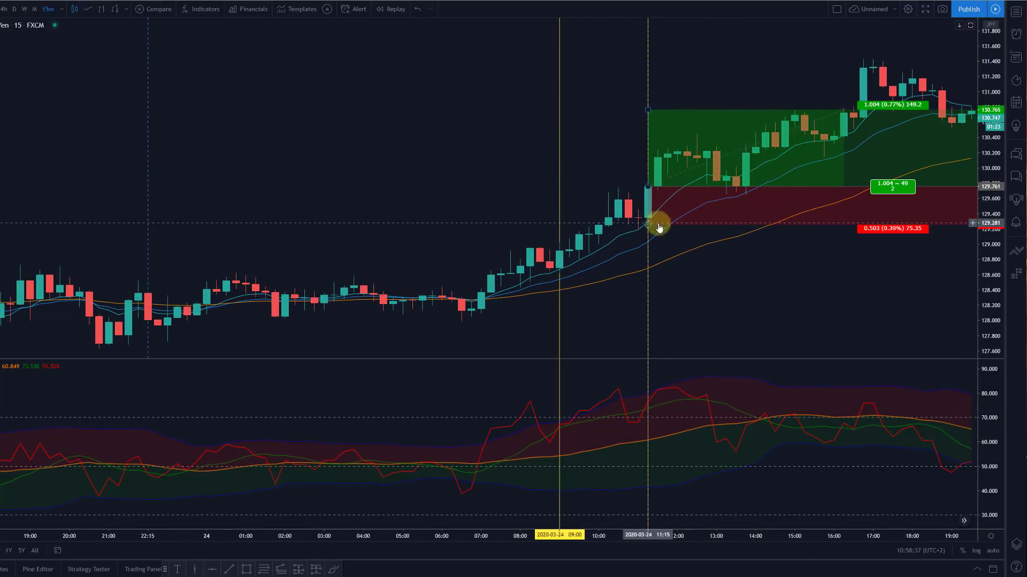
left_click_drag(648, 110, 644, 110)
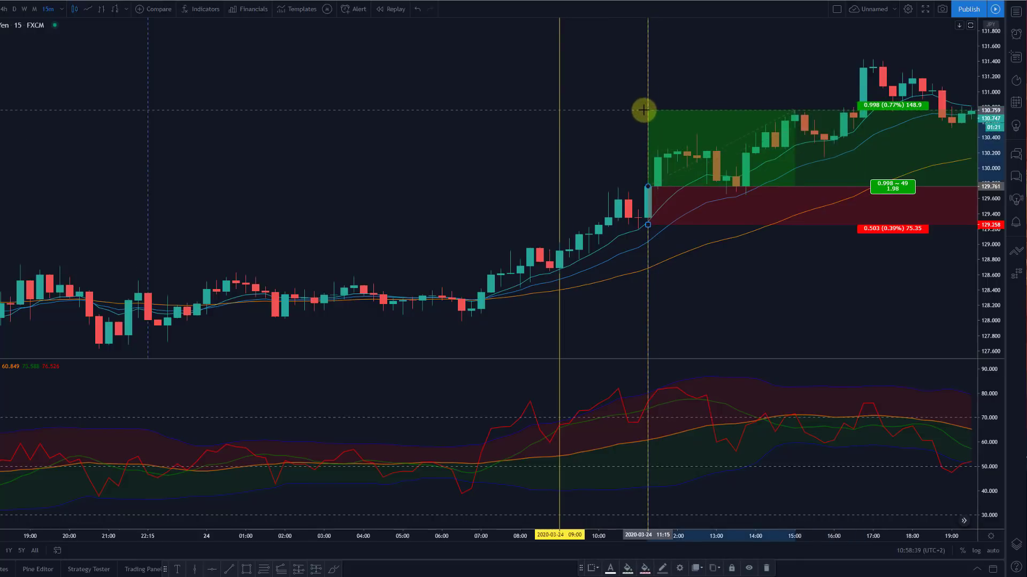
left_click(650, 221)
left_click_drag(650, 222, 646, 192)
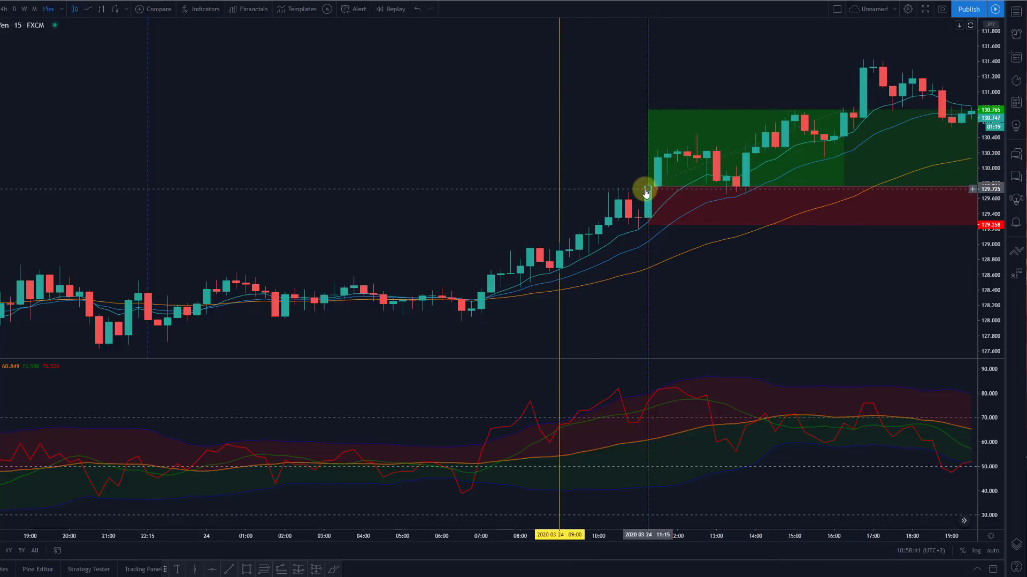
key("Delete")
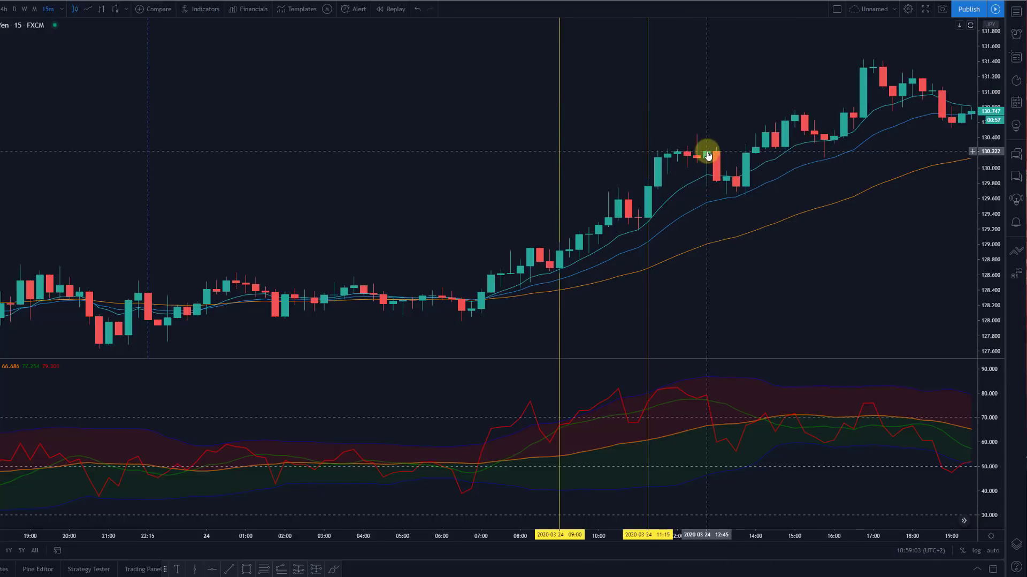
Add a 12:45 entry line and draw a long position there with a raised target.
left_click(707, 400)
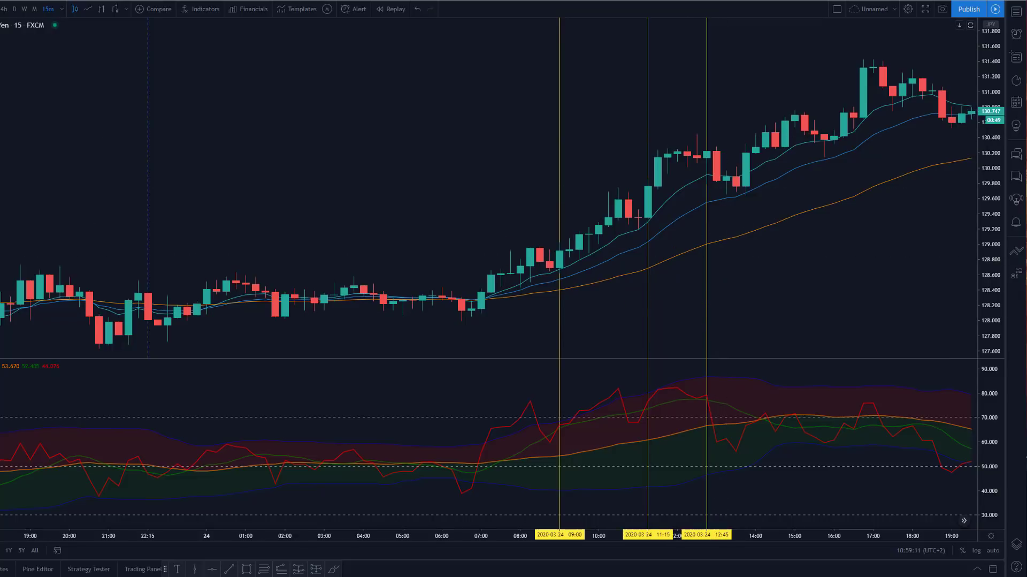
left_click(645, 148)
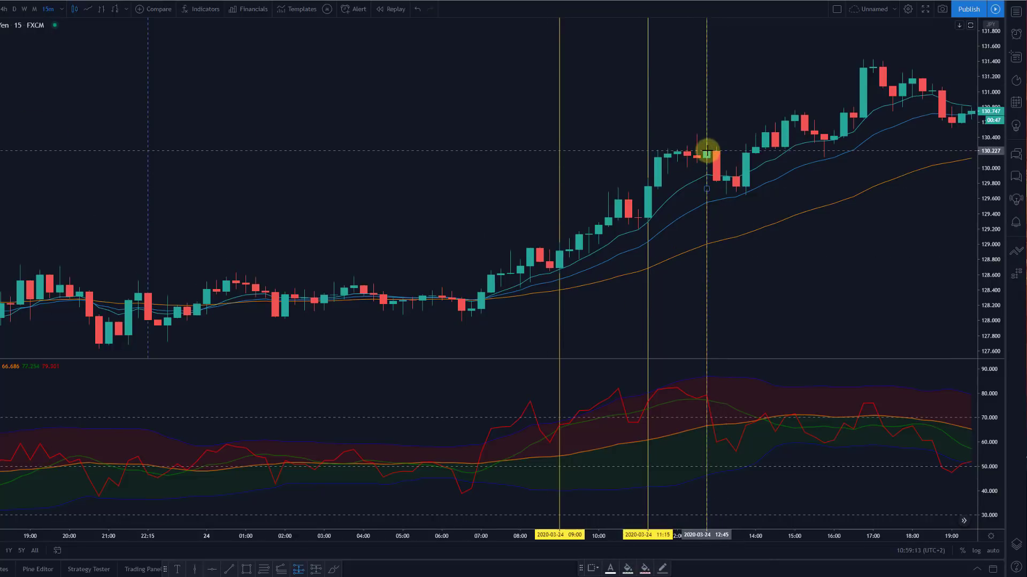
left_click_drag(706, 150, 667, 187)
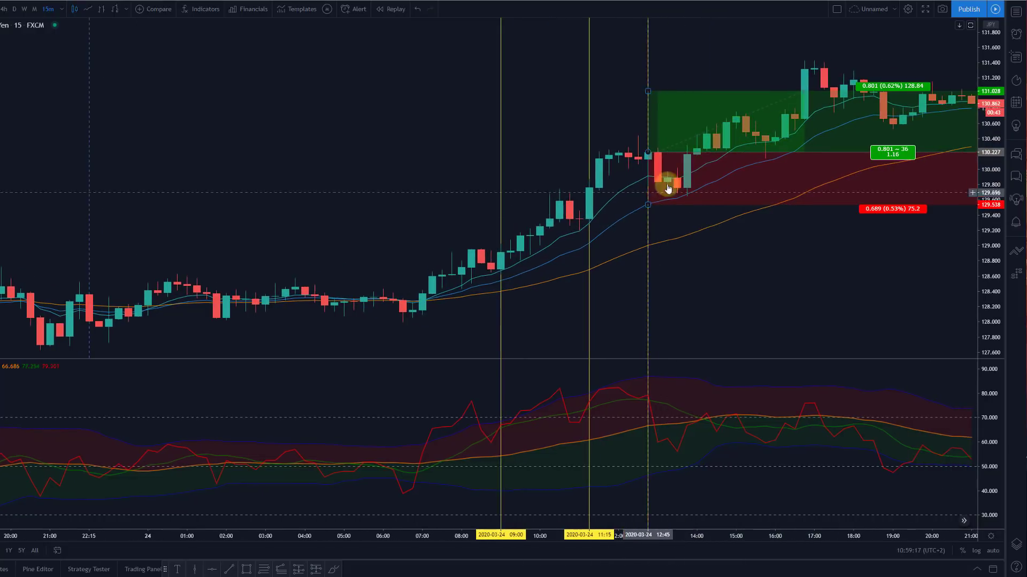
left_click_drag(647, 94, 647, 71)
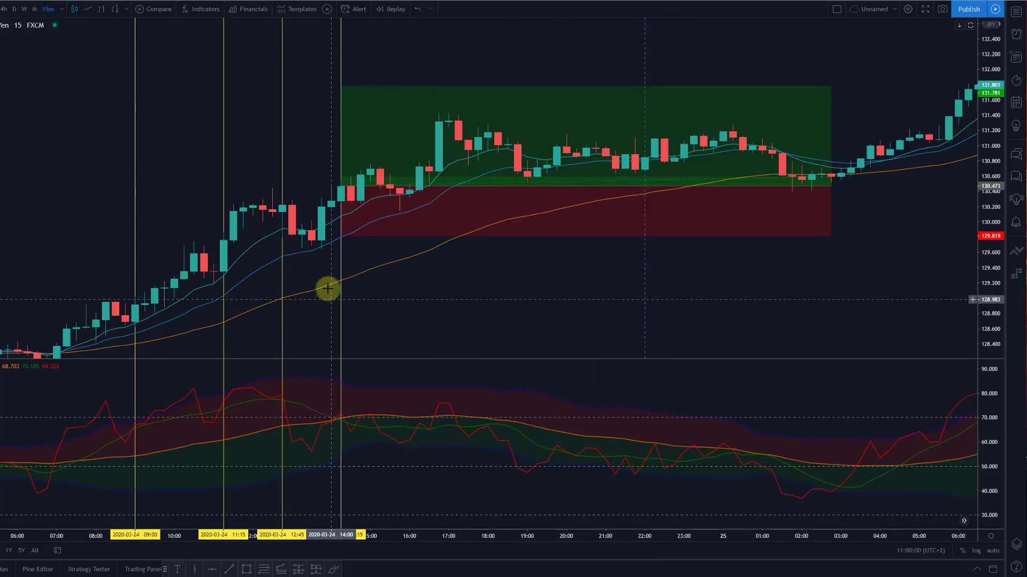
left_click(332, 237)
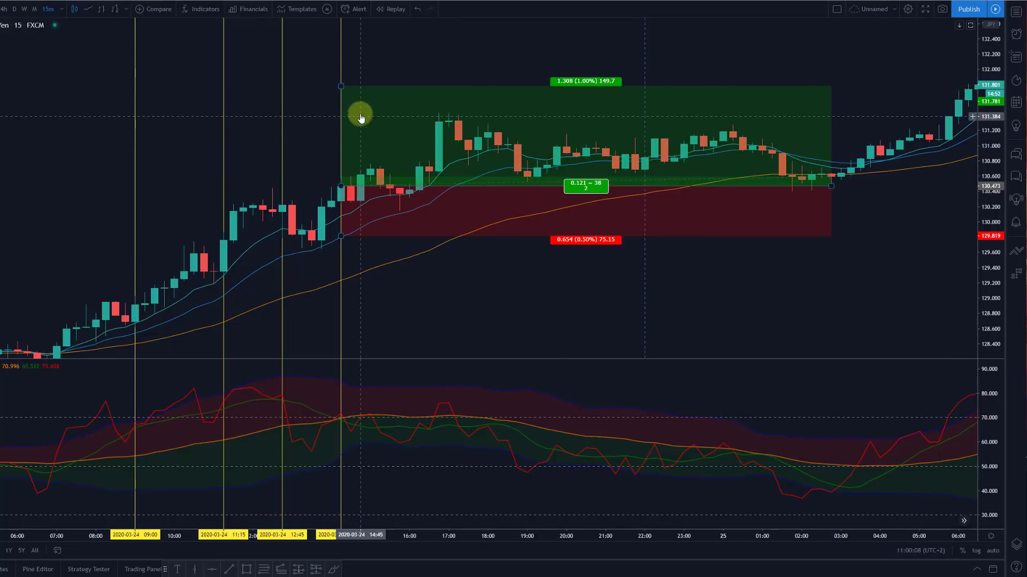
Remove all drawings from the chart and reframe the 24 March climb.
right_click(321, 113)
left_click(360, 288)
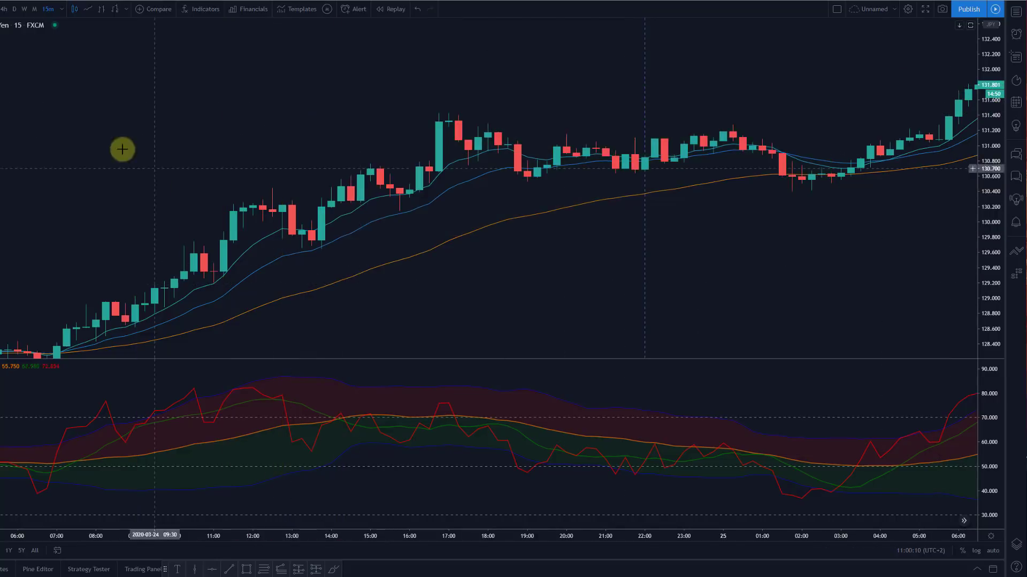
left_click_drag(121, 148, 846, 104)
left_click_drag(976, 195, 991, 192)
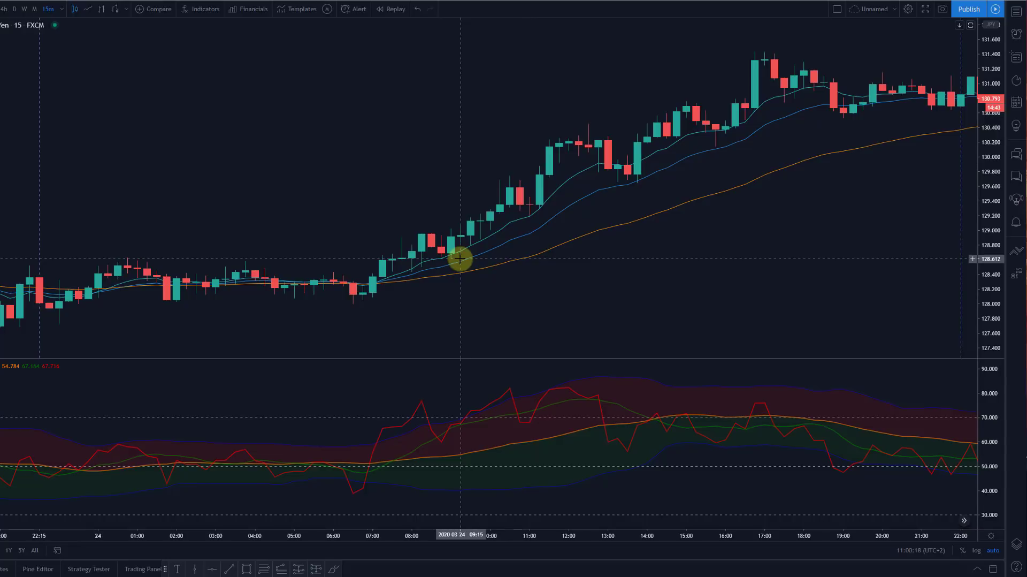
Scroll the chart forward to the 25–26 March sessions, where price dips near 129.9 then rebounds.
left_click_drag(835, 278, 2, 245)
scroll(474, 298, "right", 3)
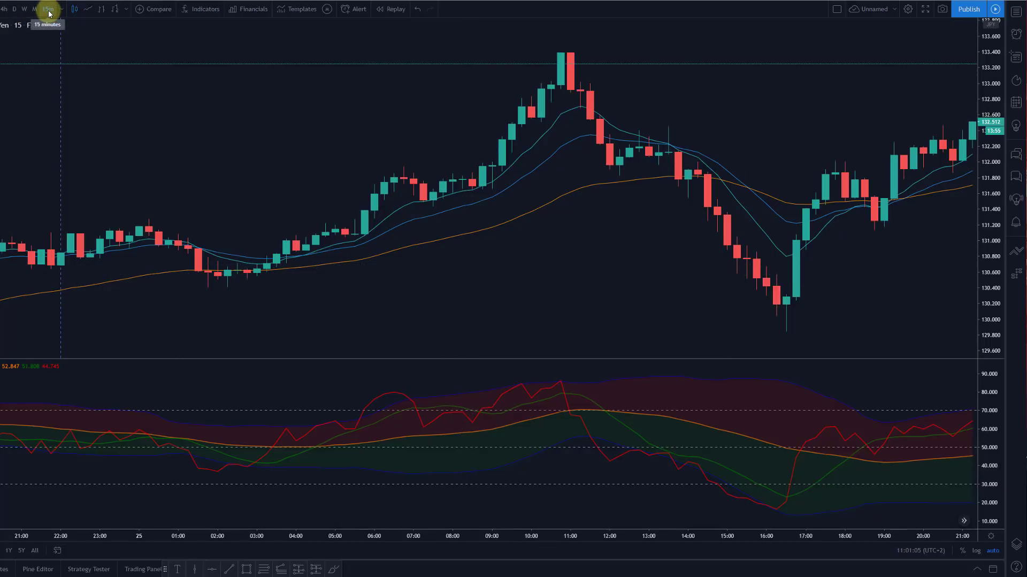
left_click_drag(911, 305, 369, 300)
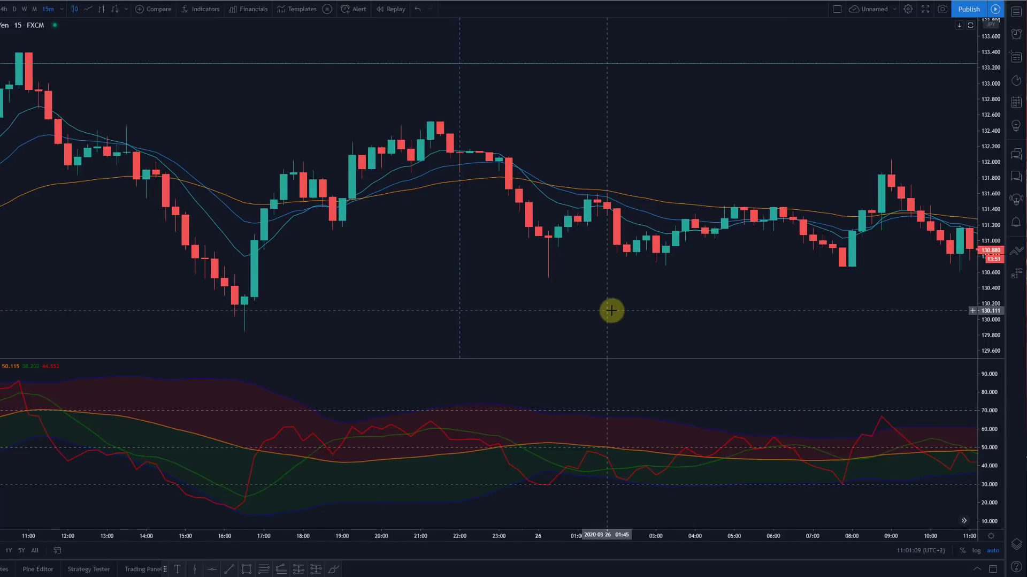